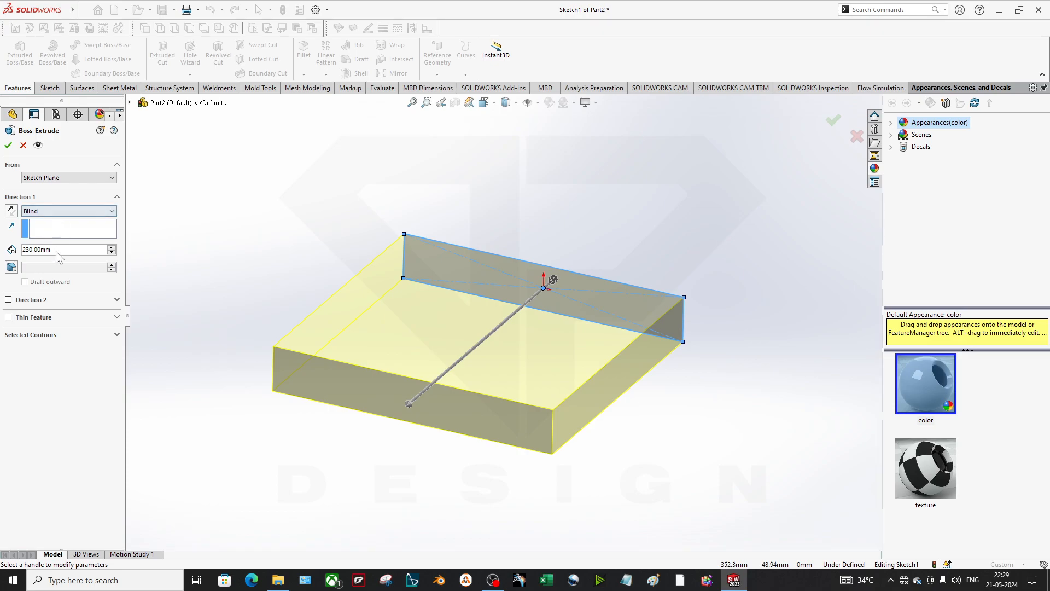
- Extrude the rectangle sketch 230 mm in one blind direction to form a solid plate
double_click(98, 251)
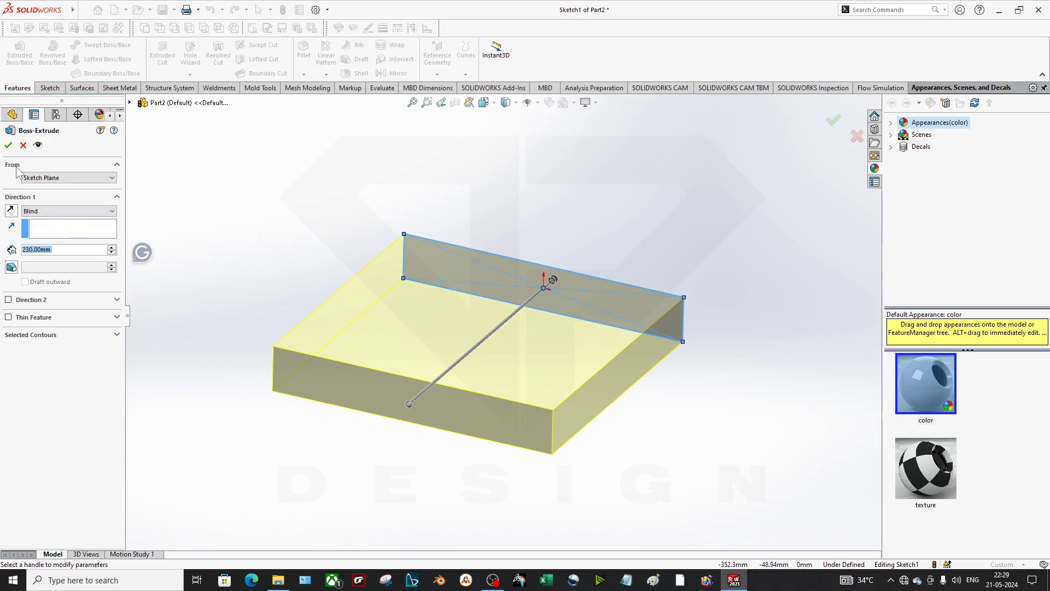
click(8, 145)
middle_drag(487, 329, 780, 445)
click(605, 362)
middle_drag(445, 239, 518, 365)
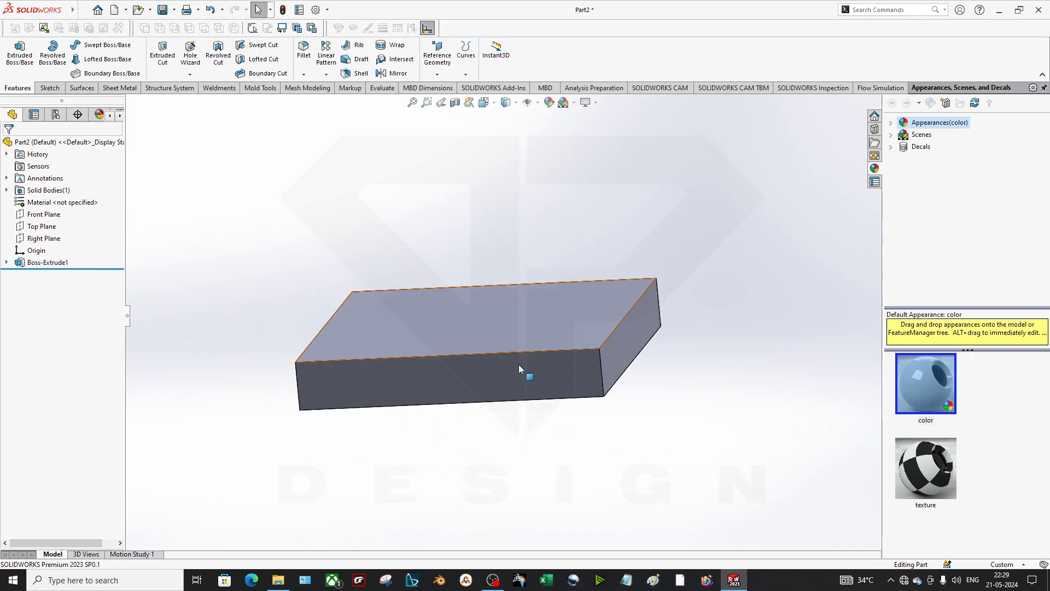
- Save the part as Part2.SLDPRT in the Trash folder on the Desktop
click(175, 10)
click(183, 37)
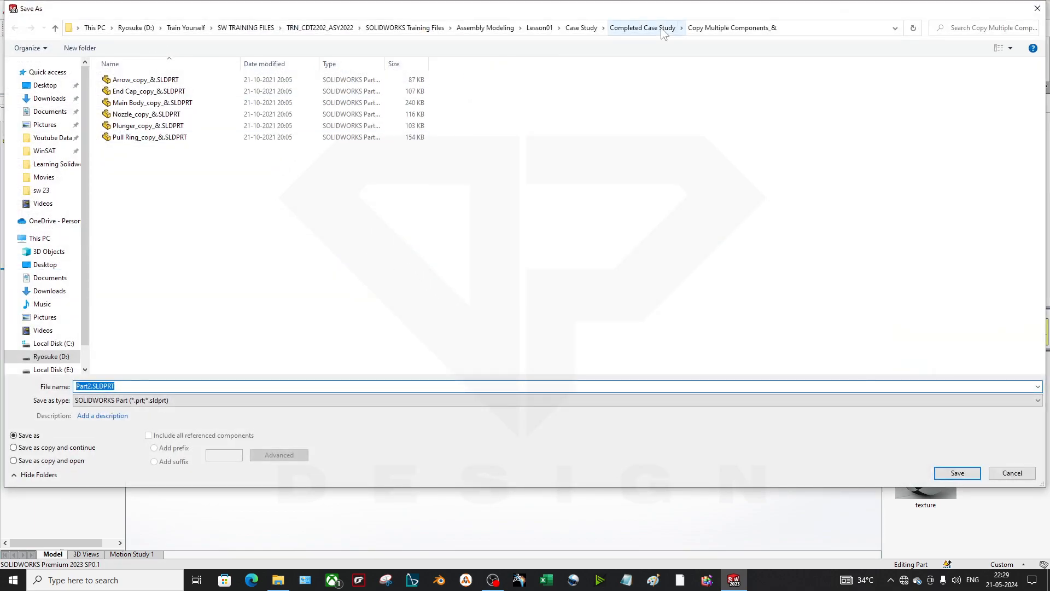
click(45, 85)
double_click(470, 104)
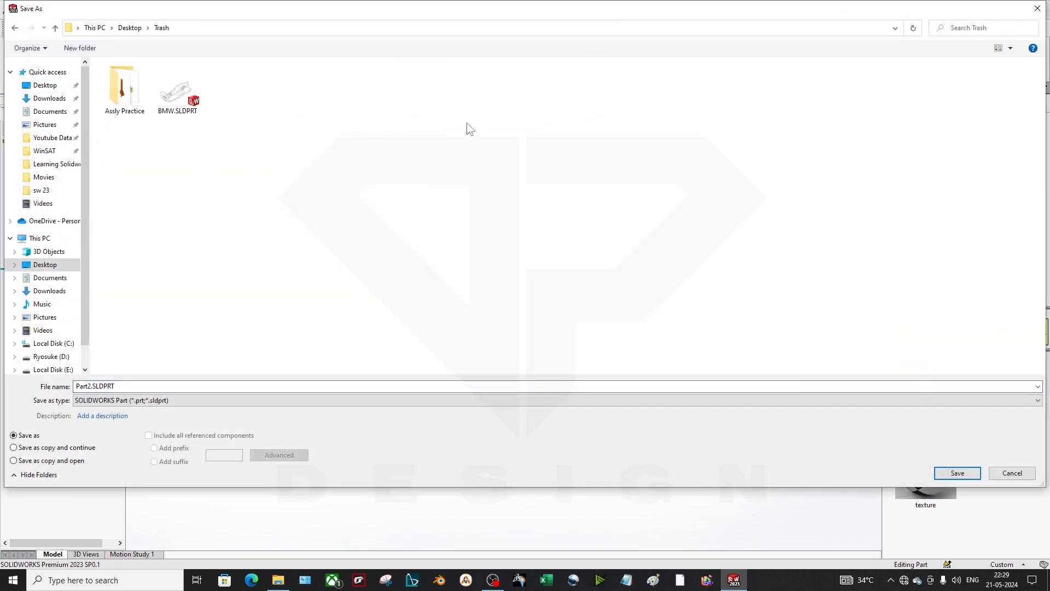
click(217, 386)
key(Return)
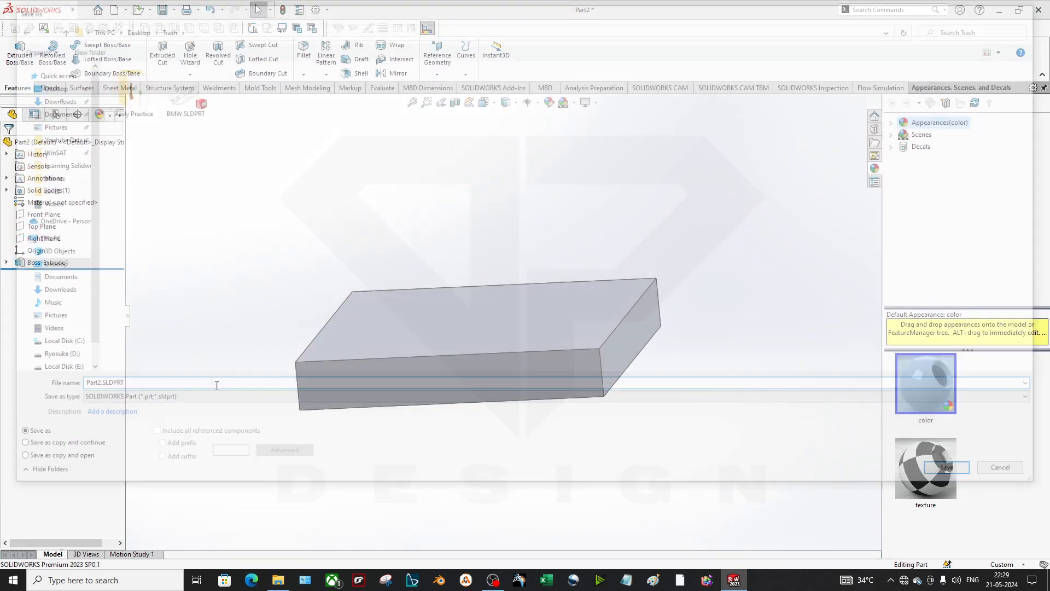
- Make a new assembly from the saved part and place Part2 in it as the first component
click(382, 386)
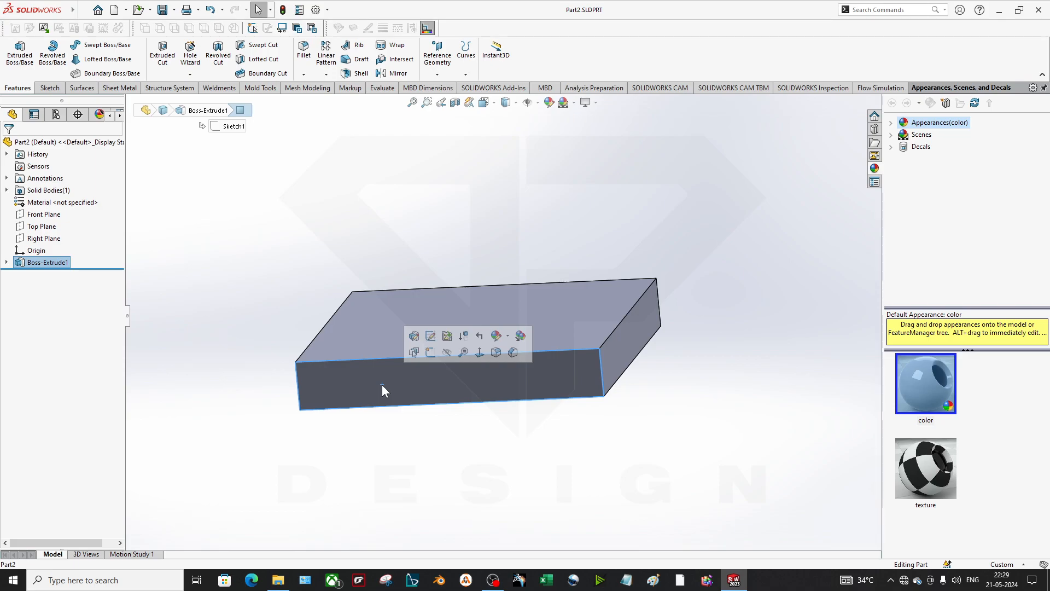
click(126, 9)
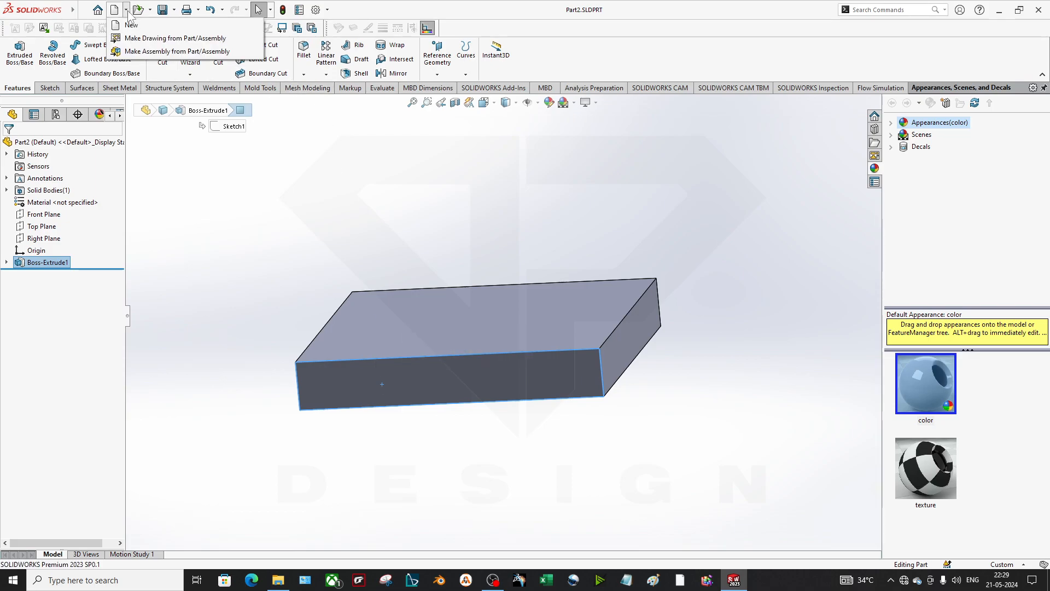
click(140, 55)
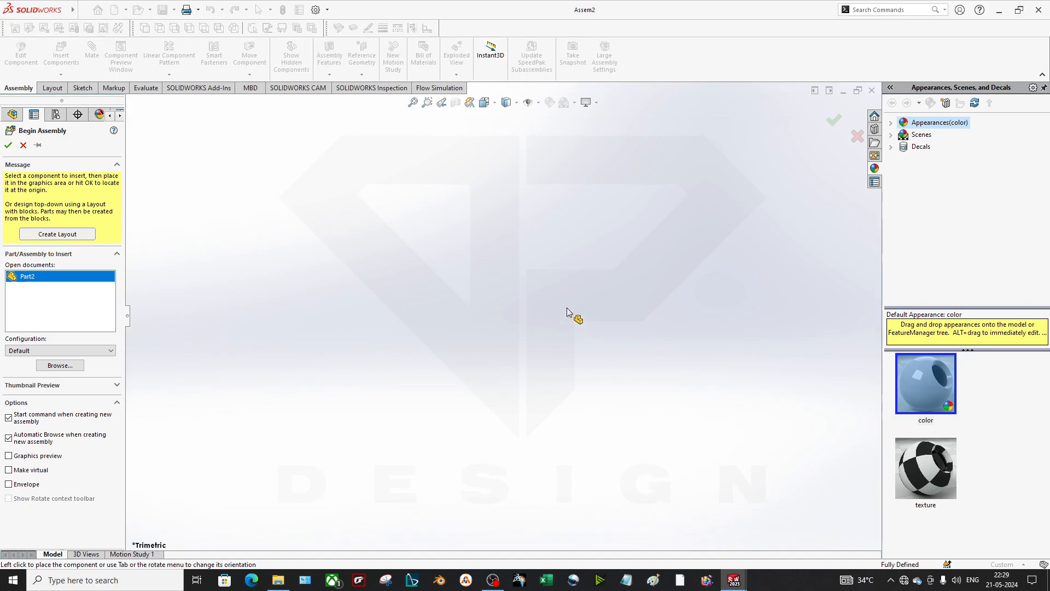
click(393, 383)
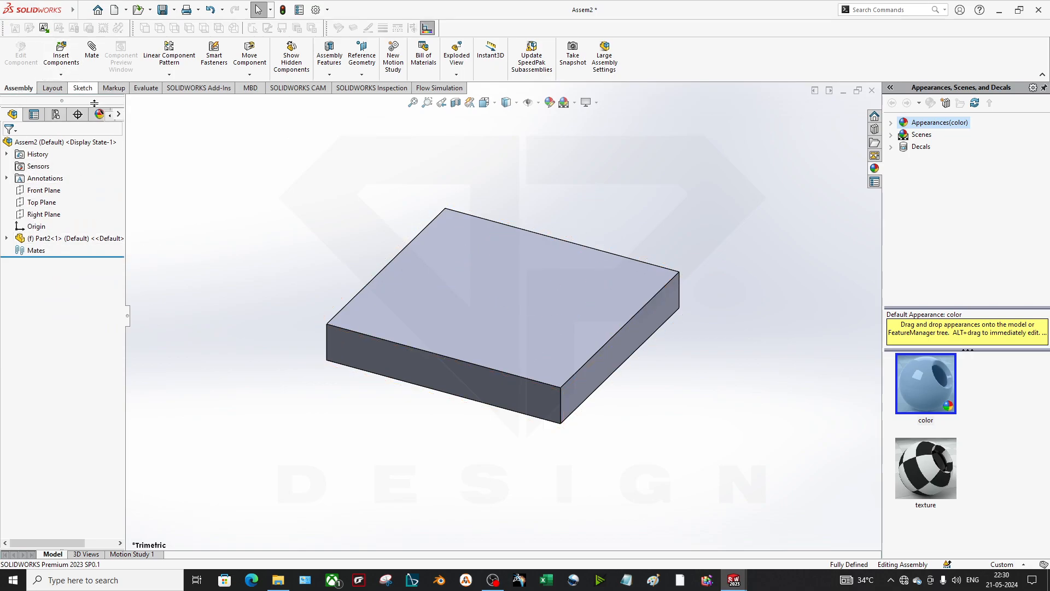
- Copy the plate to create a second Part2 instance and position it beside the fixed one
drag(343, 324, 451, 238)
ctrl+drag(454, 294, 789, 389)
click(605, 536)
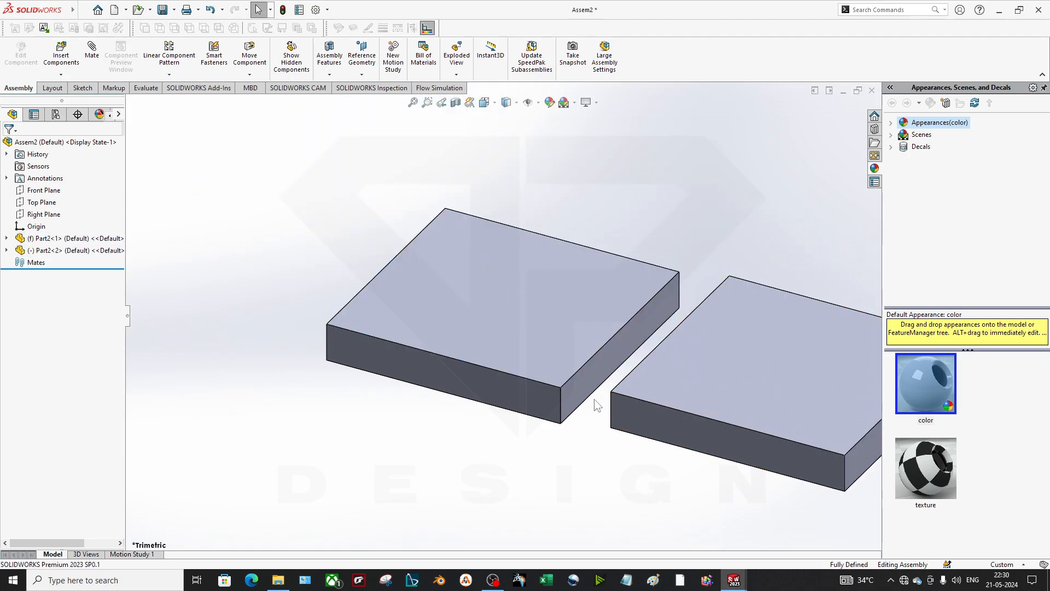
scroll(602, 408, up, 3)
middle_drag(602, 408, 616, 490)
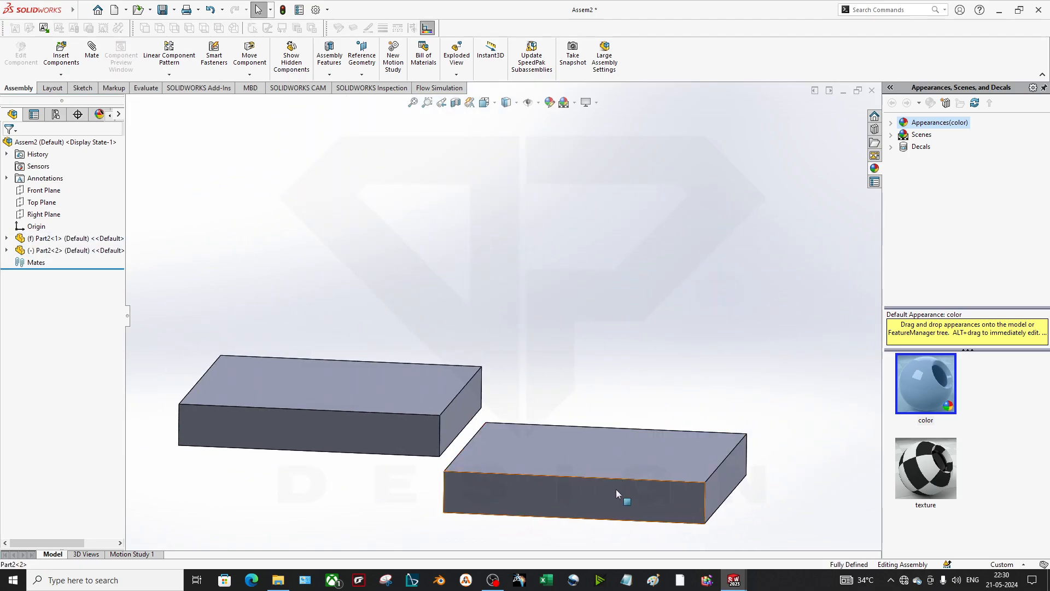
drag(616, 489, 665, 379)
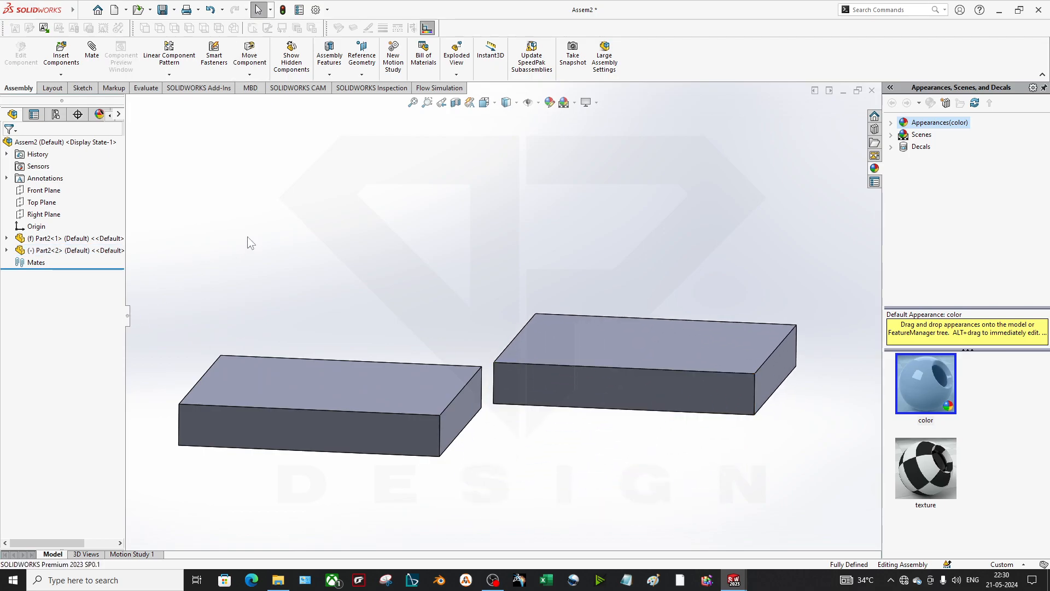
- Add a coincident mate between the front faces of the two plates
click(92, 51)
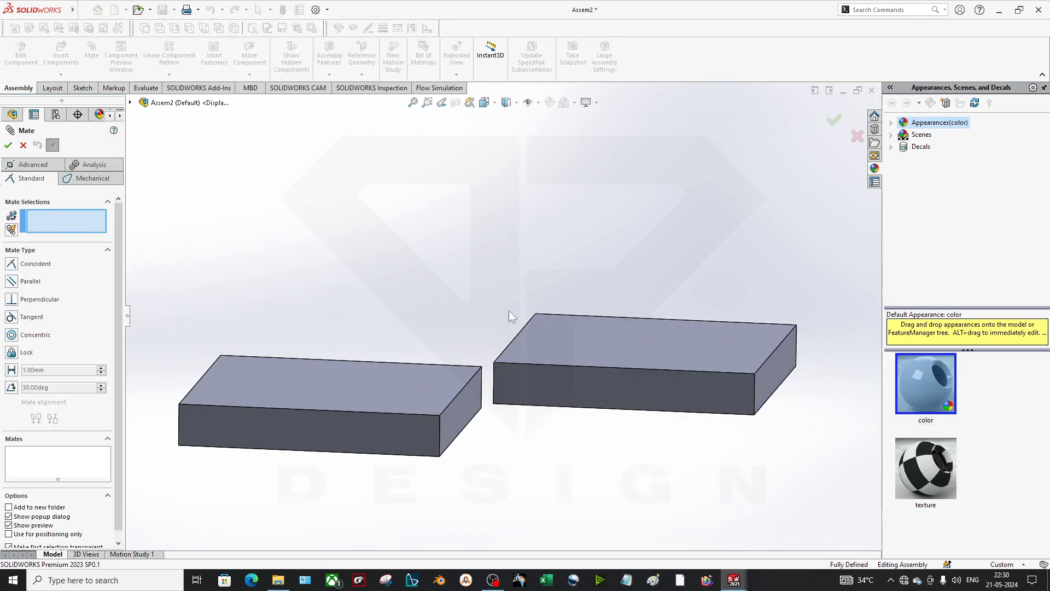
click(404, 430)
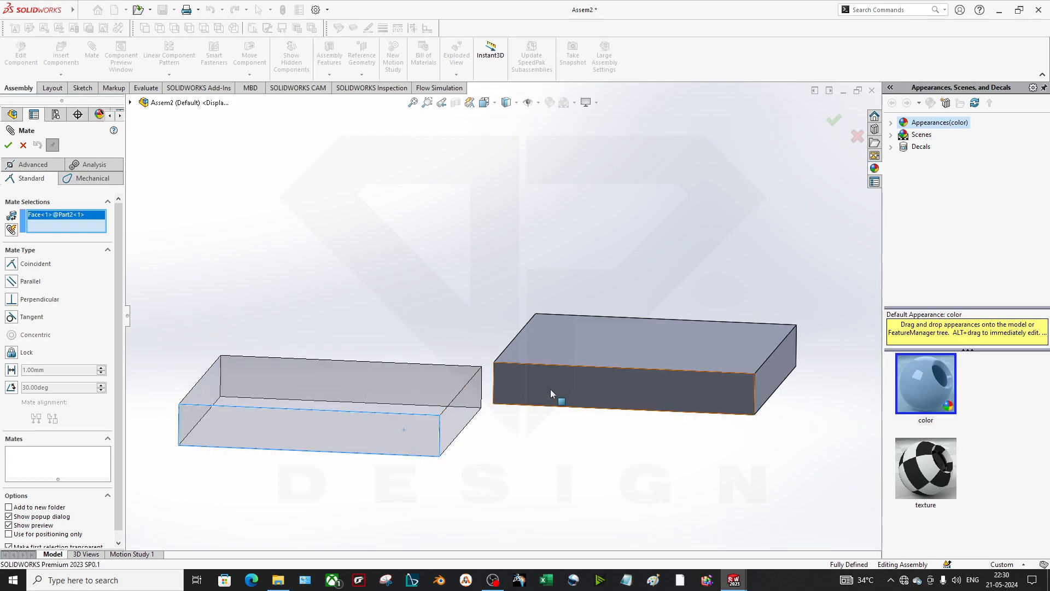
click(550, 389)
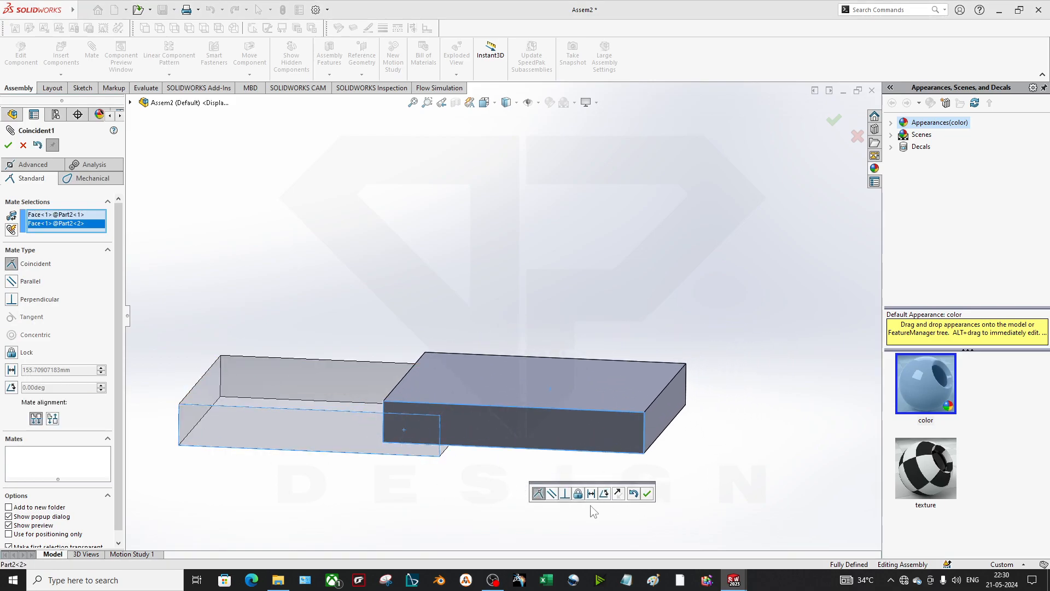
click(646, 494)
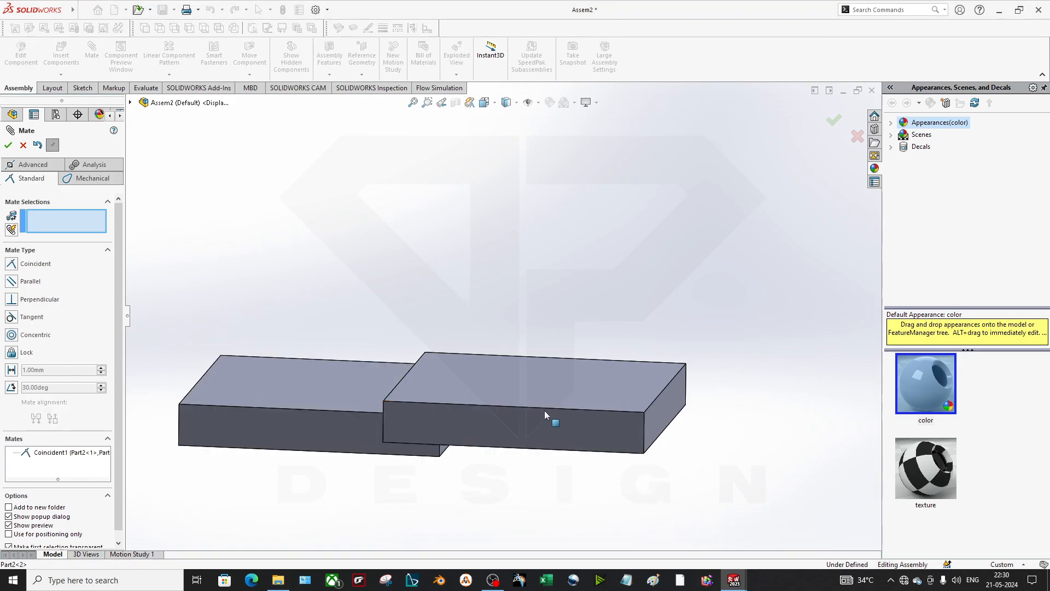
- Separate the plates and make their facing top edges coincident, closing the Mate command
drag(544, 411, 634, 432)
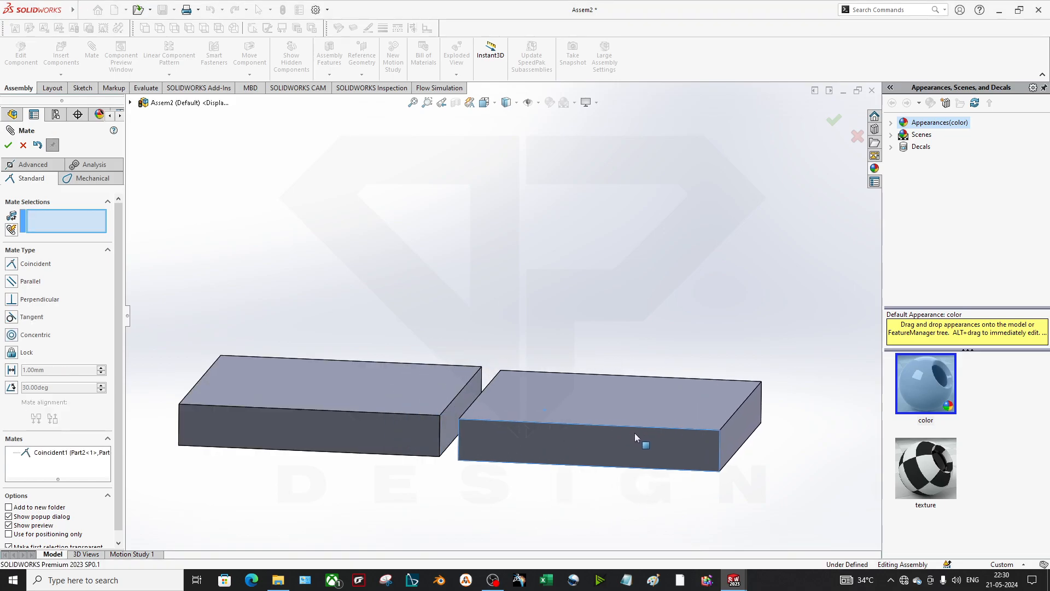
click(479, 397)
click(473, 382)
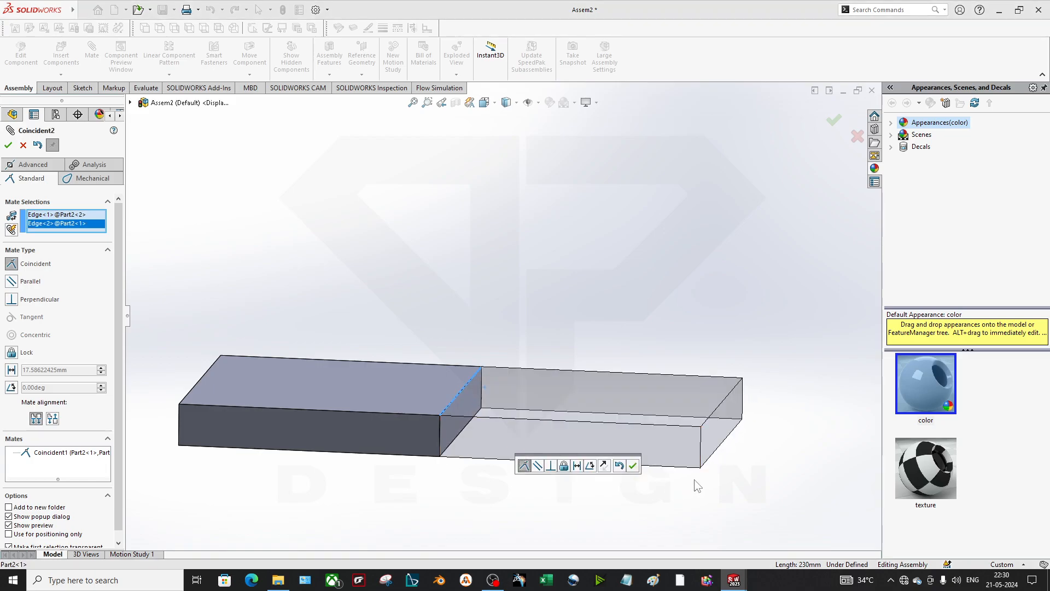
click(636, 465)
click(8, 145)
- Swing the second plate up about the shared edge to a nearly upright position and check both adjoining faces
drag(617, 433, 438, 292)
middle_drag(565, 439, 316, 421)
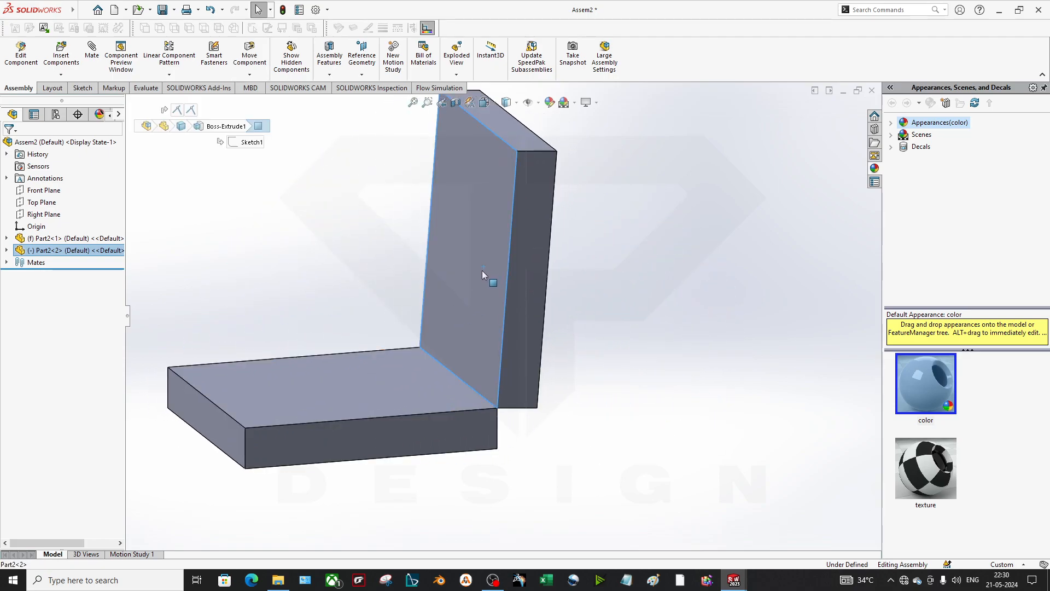
click(423, 270)
click(443, 268)
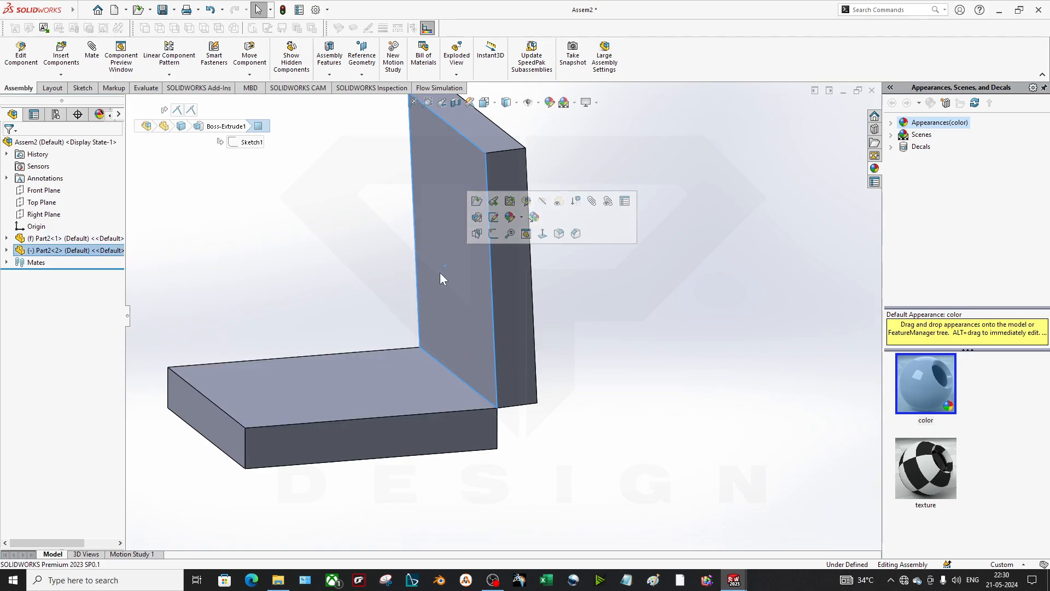
click(393, 386)
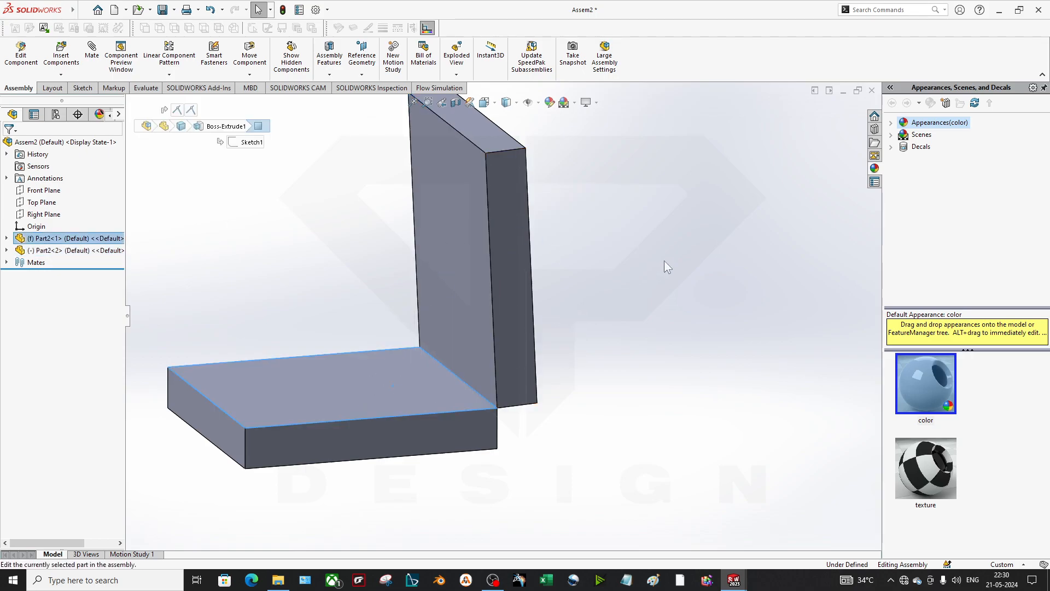
click(592, 417)
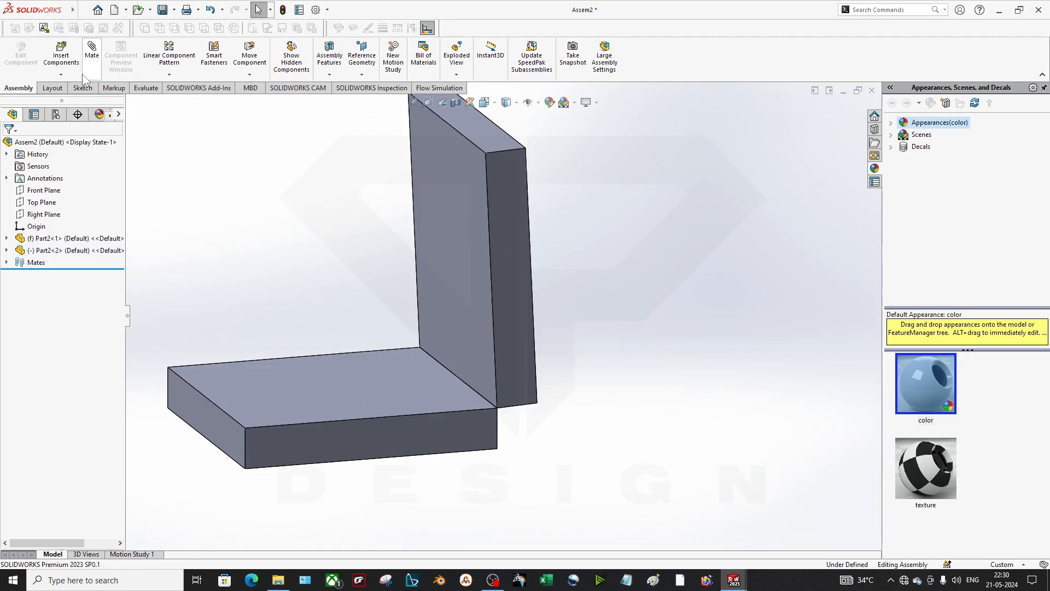
- Define an angle mate between the top faces of the two plates and set it to 45 degrees
click(92, 51)
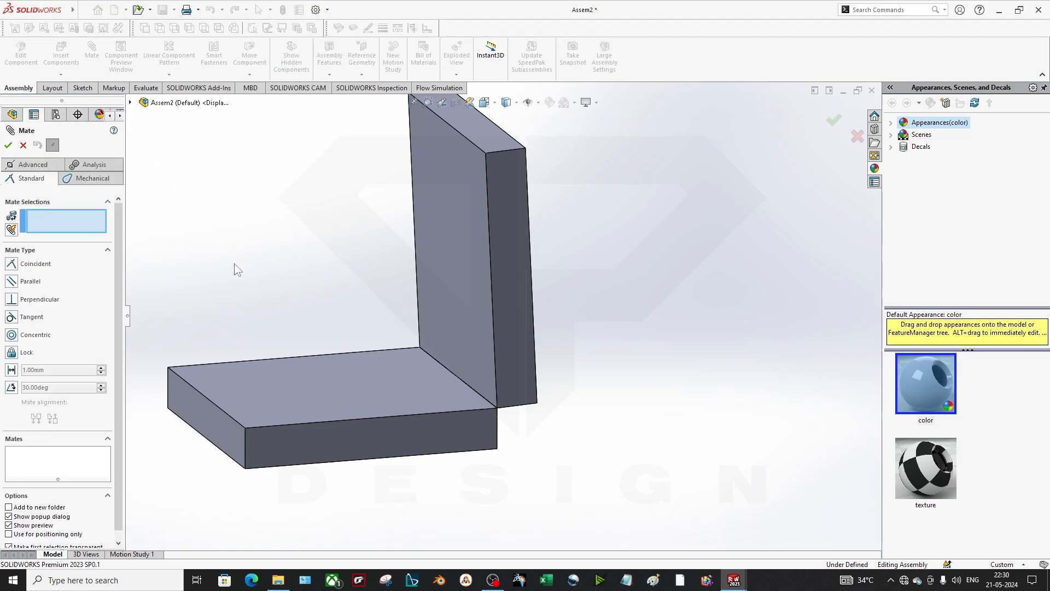
click(454, 208)
click(380, 363)
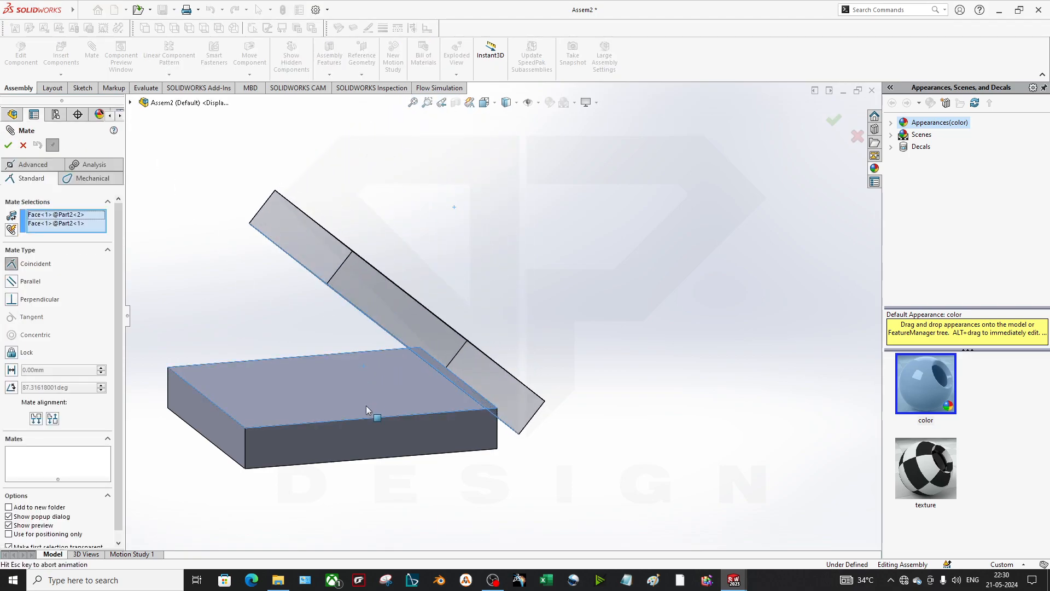
click(11, 388)
click(83, 414)
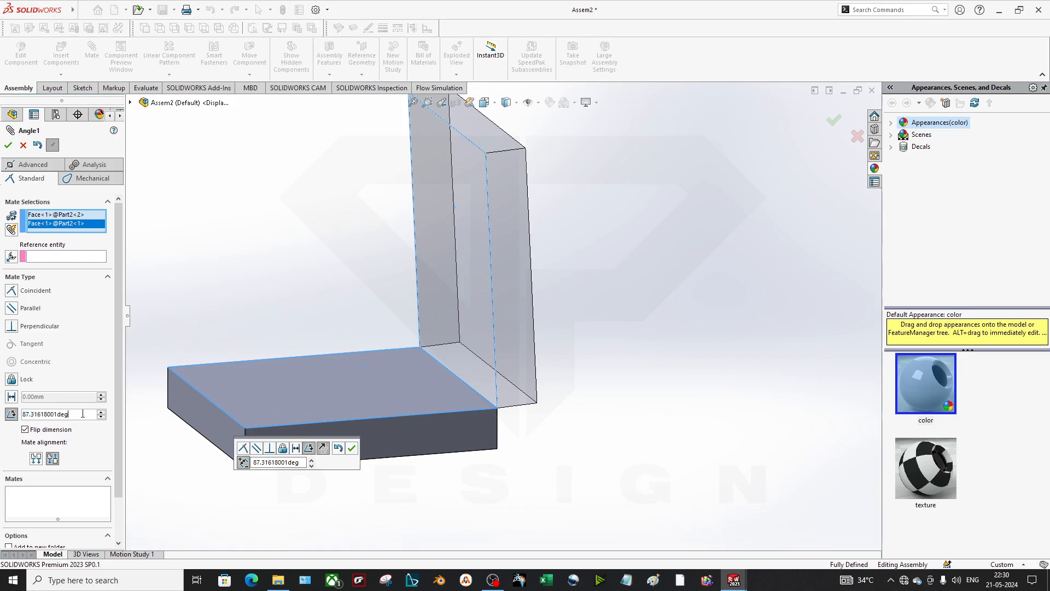
drag(69, 413, 4, 415)
text(45)
key(Return)
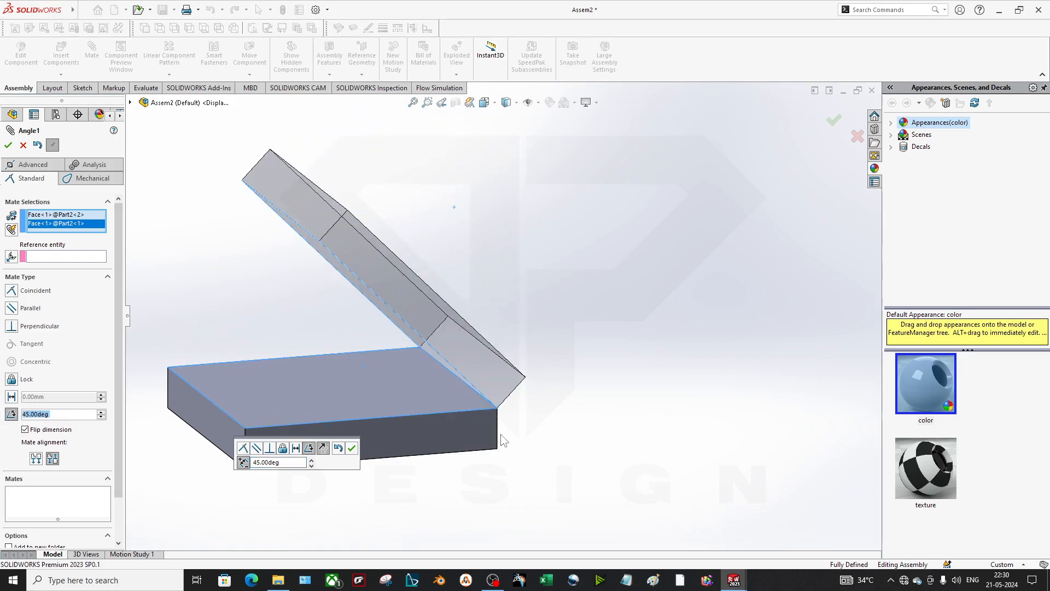
- Try the angle mate's flipped dimension and aligned orientation, and restore the original anti-aligned setup
click(42, 430)
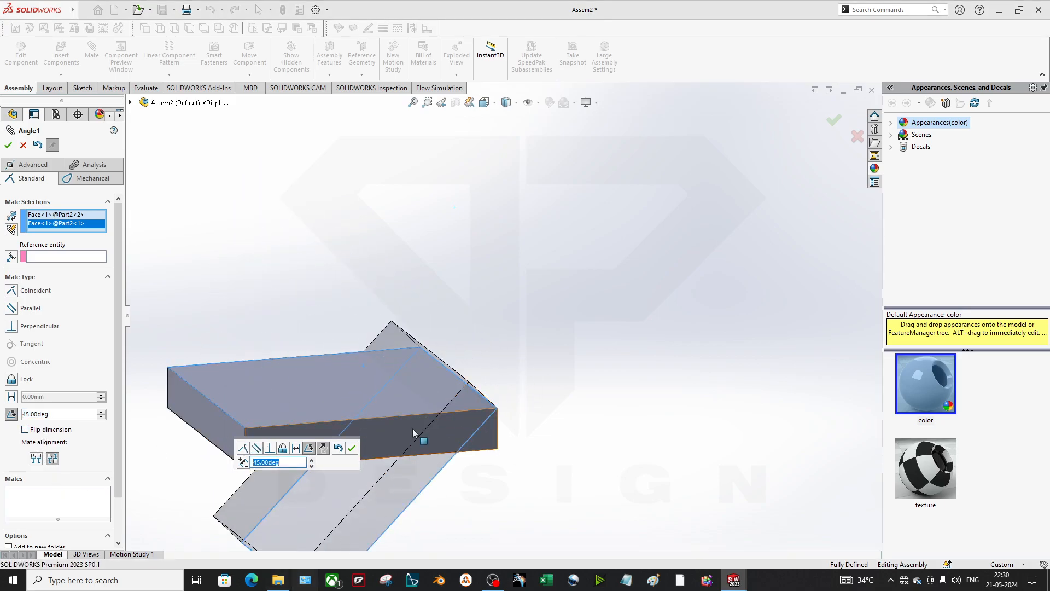
click(42, 431)
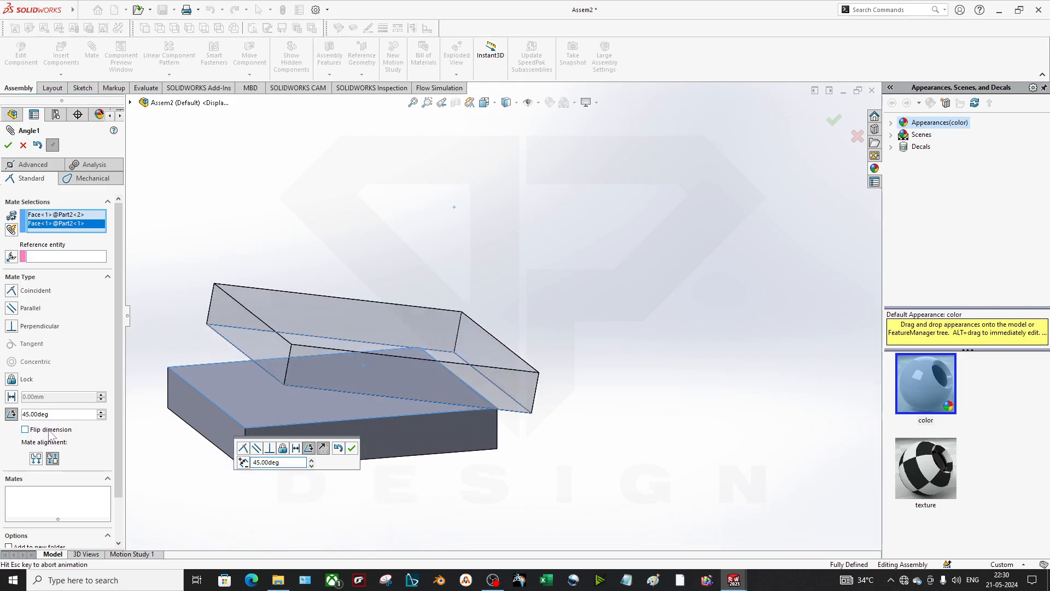
click(36, 459)
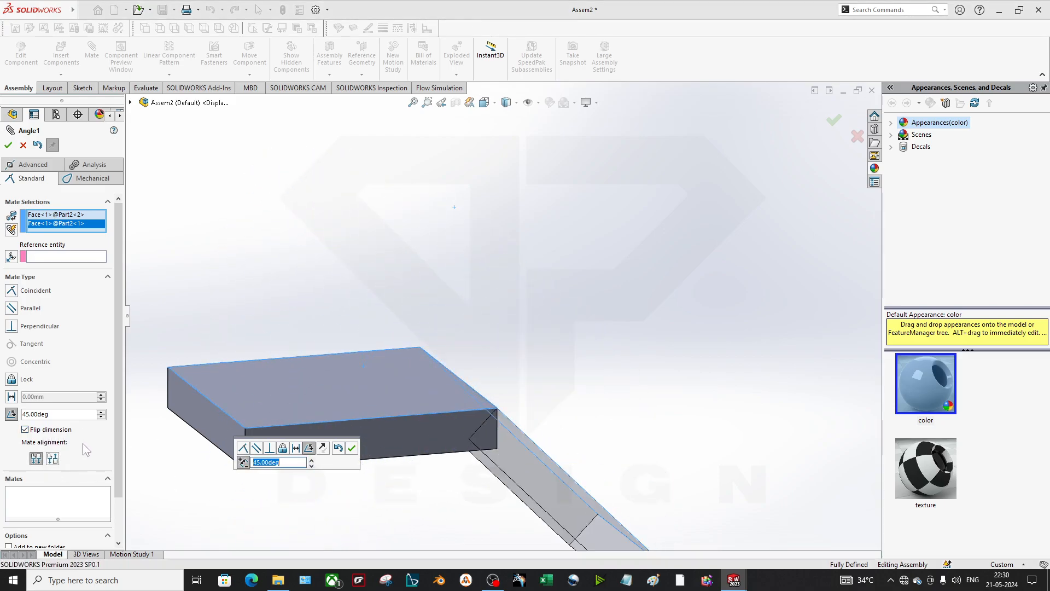
middle_drag(501, 407, 500, 420)
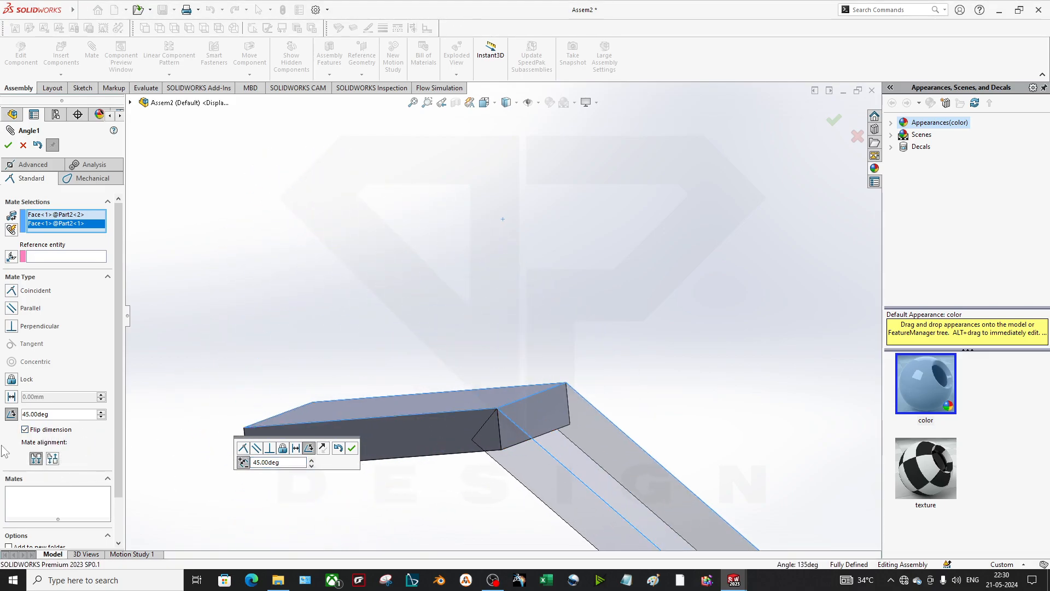
click(52, 458)
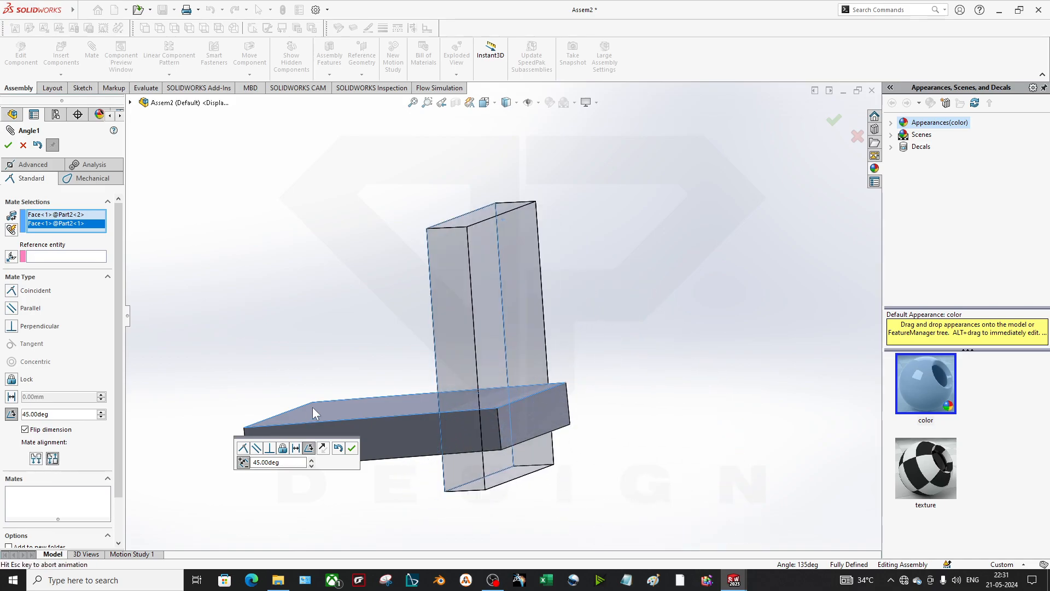
scroll(498, 374, up, 3)
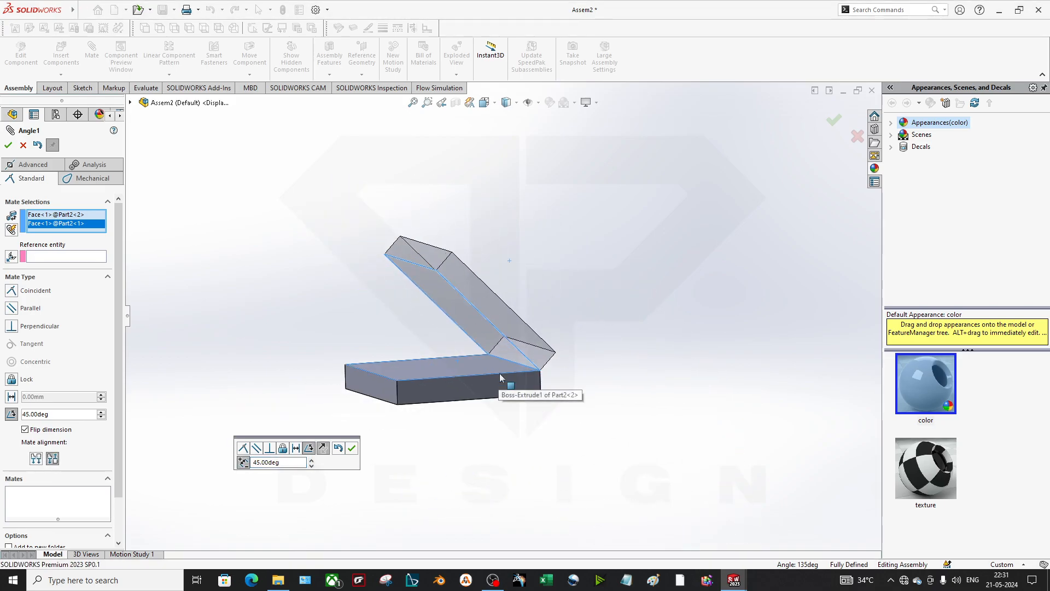
scroll(349, 359, down, 2)
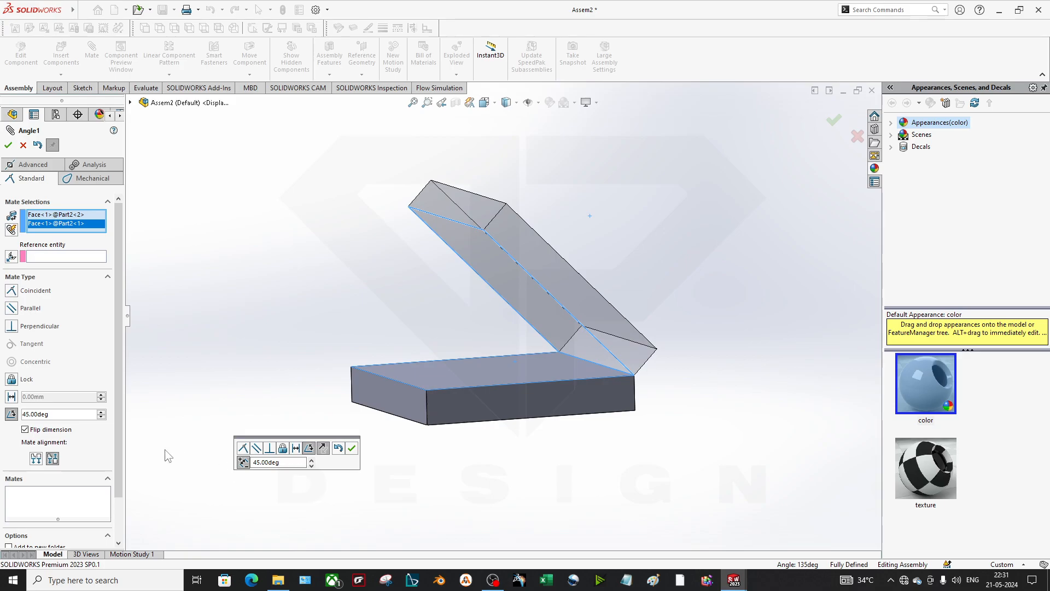
- Set the angle mate between the plates to 90 degrees
double_click(69, 414)
text(90)
key(Return)
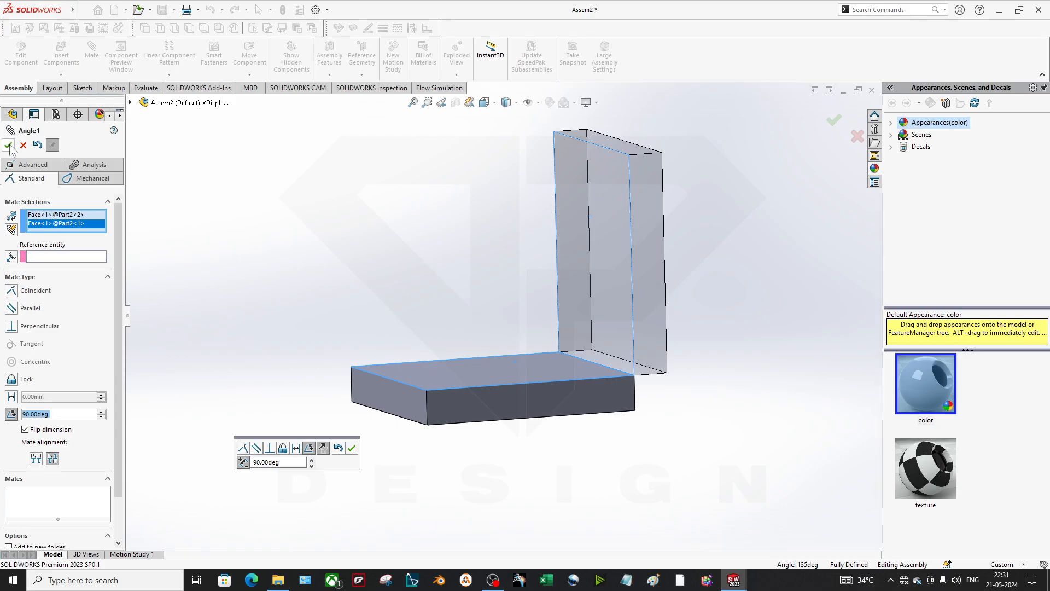
scroll(247, 373, down, 3)
scroll(361, 389, up, 4)
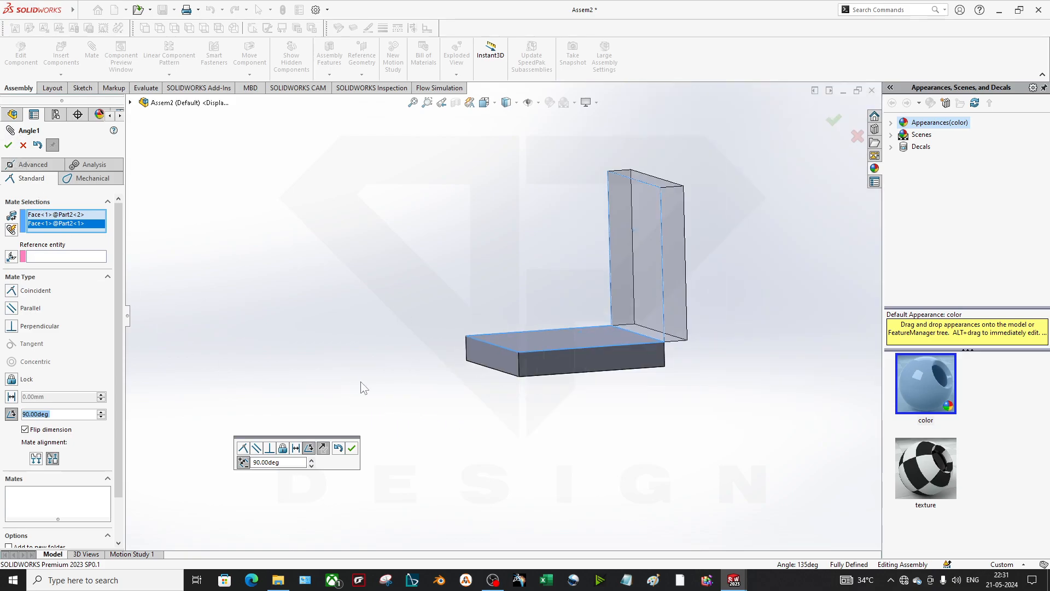
- Discard the angle mate and delete both coincident mates between the two plates
scroll(622, 251, down, 1)
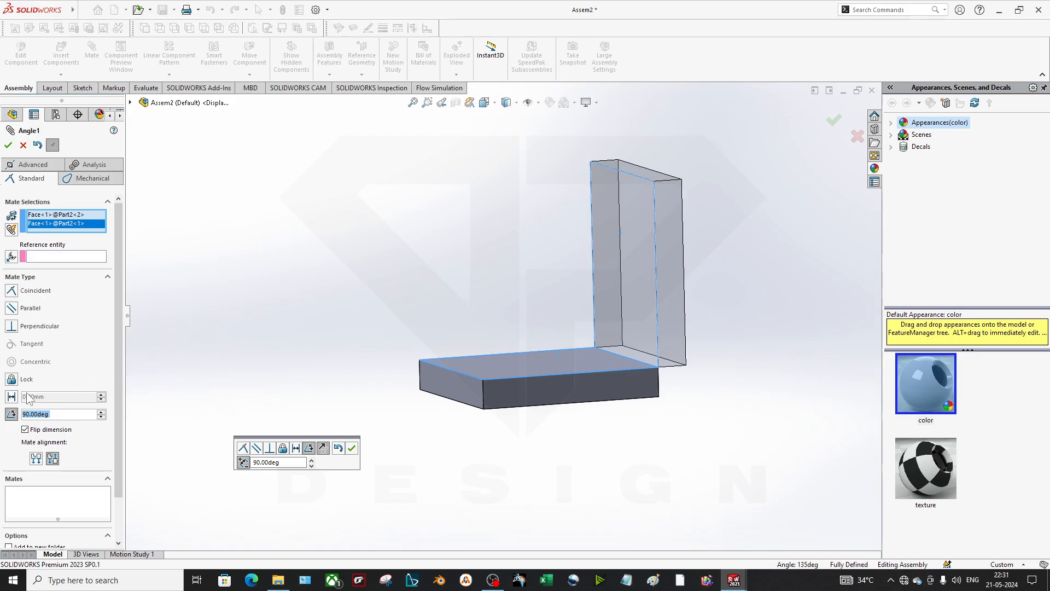
click(23, 145)
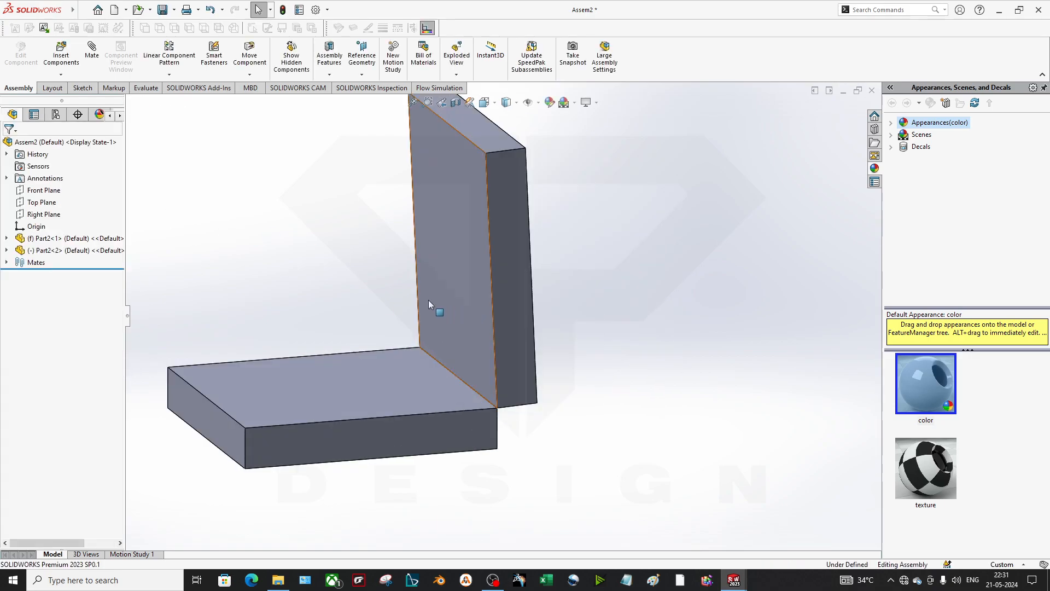
scroll(429, 300, up, 2)
click(6, 263)
click(55, 287)
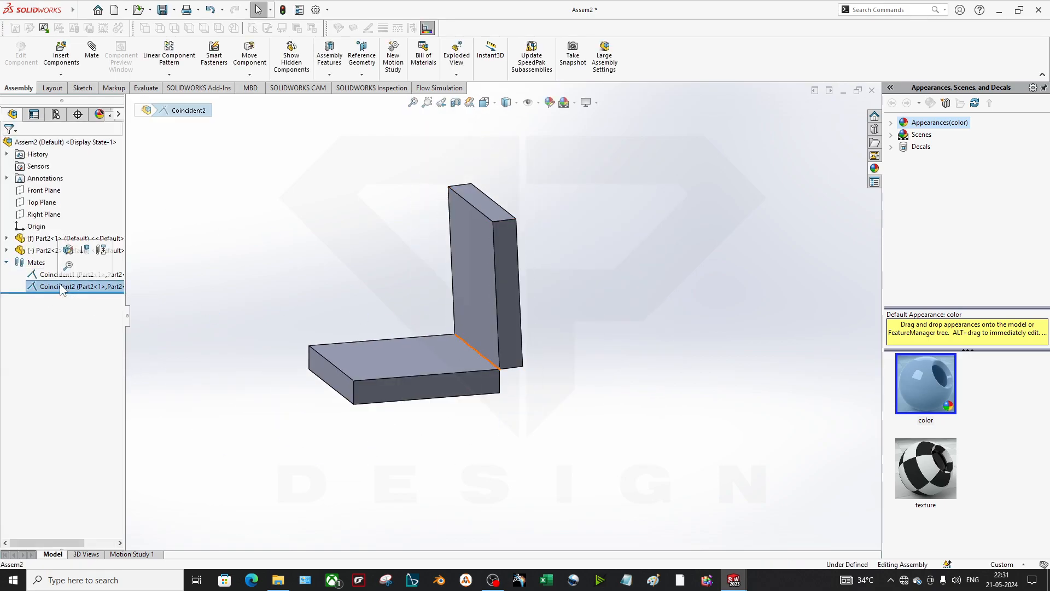
ctrl+click(54, 277)
right_click(54, 277)
click(137, 306)
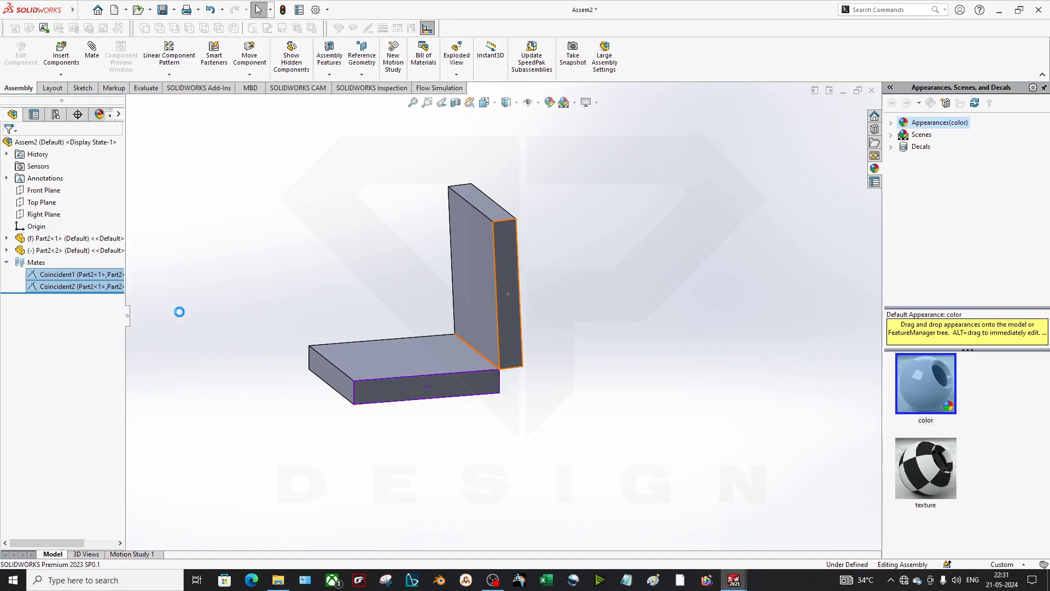
click(597, 236)
click(599, 237)
- Move the second plate above the first one and rotate it to lie roughly flat
drag(503, 281, 477, 224)
mouse_move(478, 225)
right_down()
mouse_move(481, 186)
mouse_move(454, 225)
mouse_move(476, 241)
right_up()
click(567, 330)
- Add a parallel mate between the upper plate's bottom face and the lower plate's top face
click(92, 51)
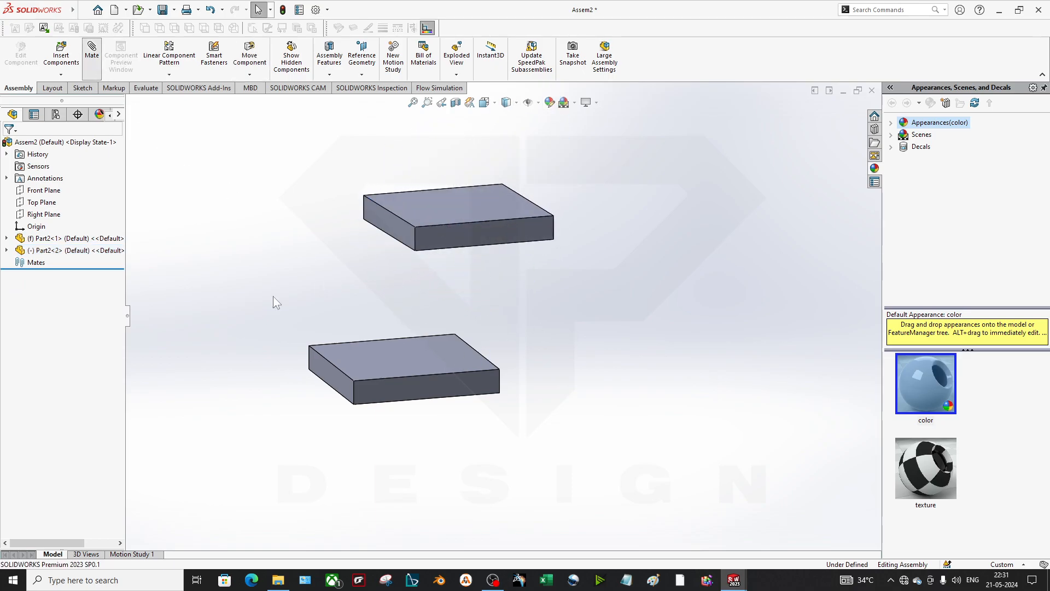
click(16, 281)
middle_drag(433, 306, 405, 373)
click(438, 253)
click(401, 372)
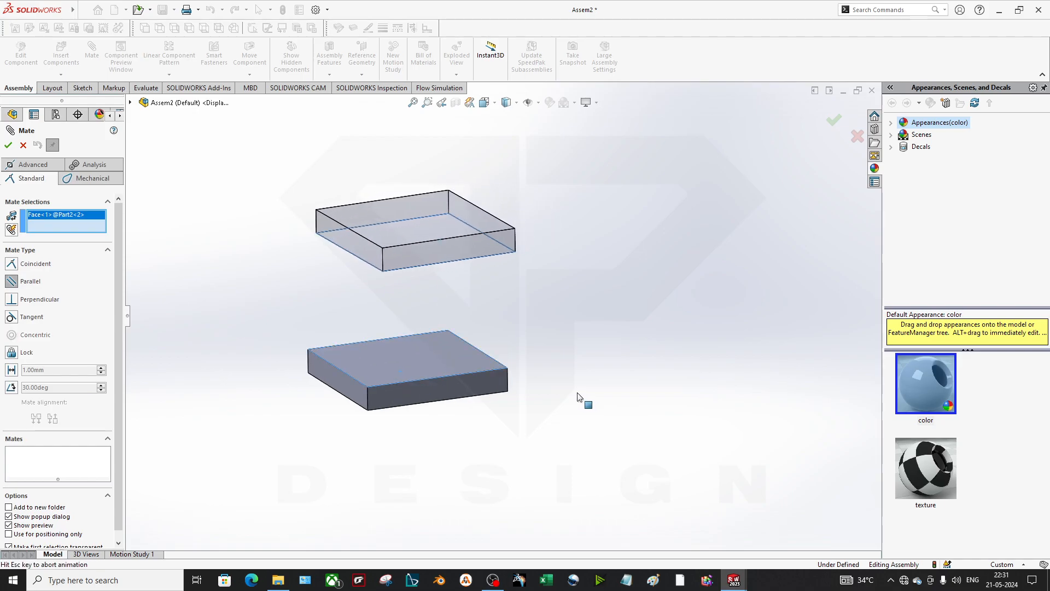
click(658, 402)
- Add parallel mates between the plates' matching front faces and between their matching left side faces
click(492, 242)
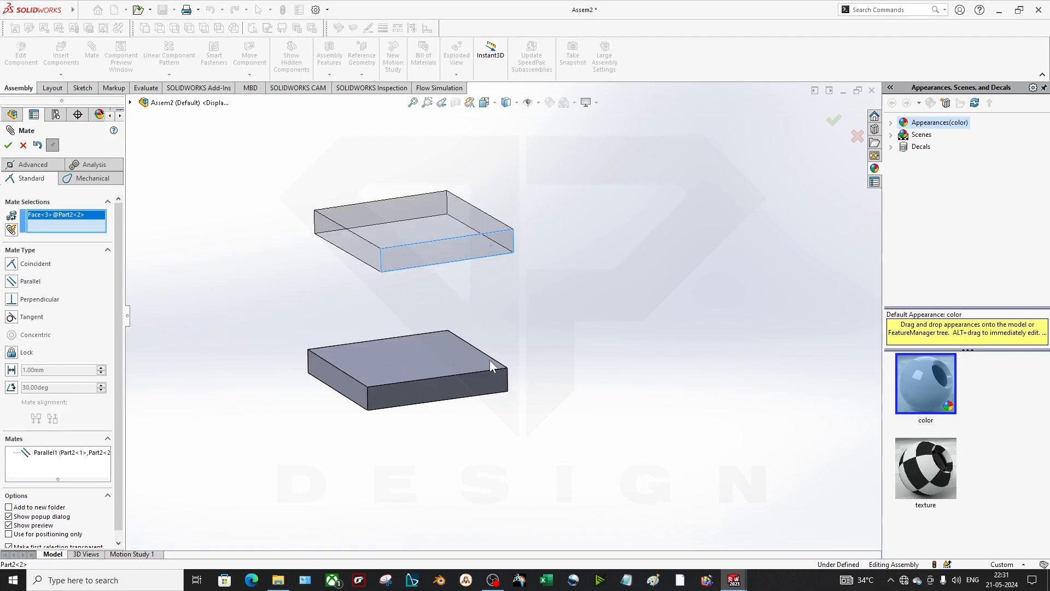
click(489, 378)
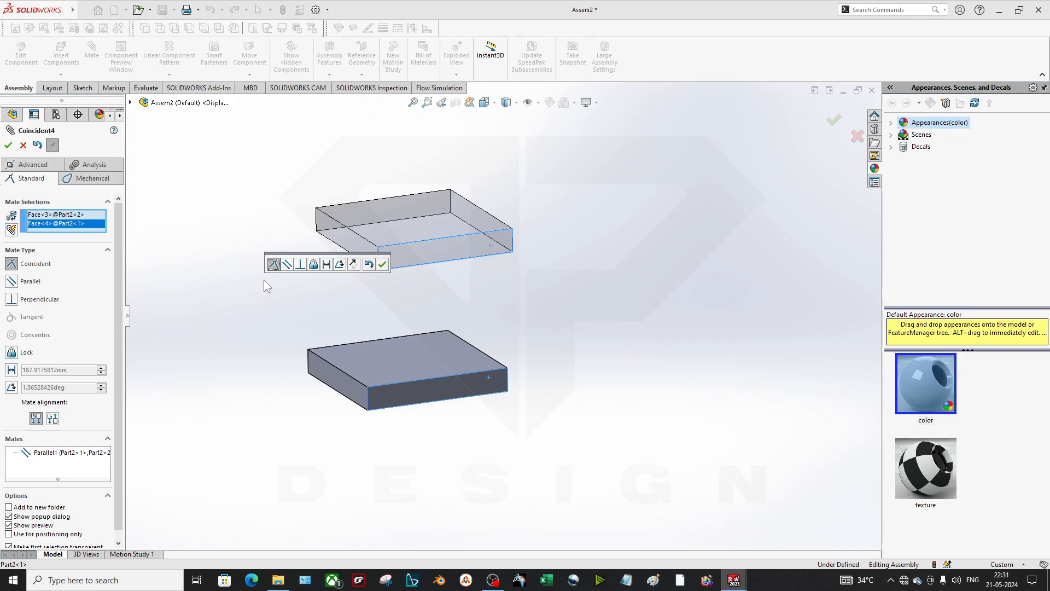
click(286, 265)
click(383, 264)
click(368, 256)
click(317, 373)
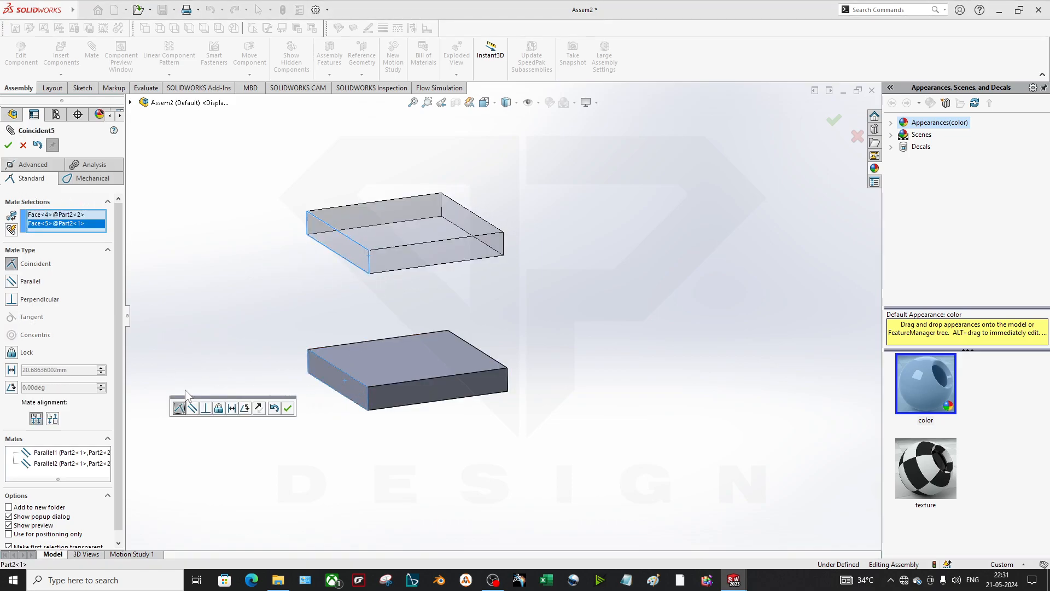
click(194, 408)
click(288, 407)
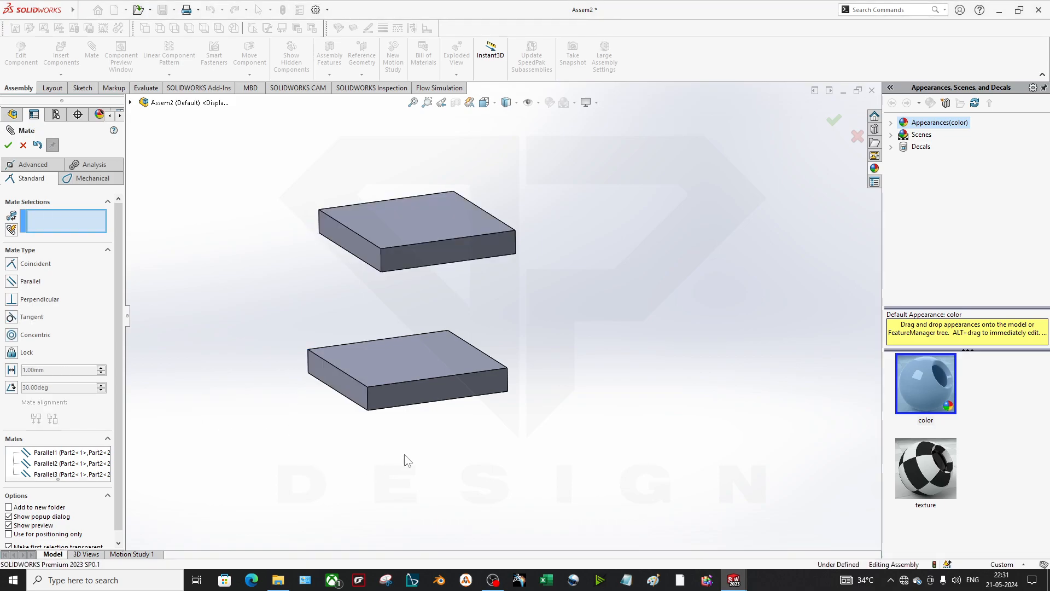
- Add a 20 mm distance mate between the upper plate's bottom face and the lower plate's top face
middle_drag(421, 413, 425, 242)
click(424, 241)
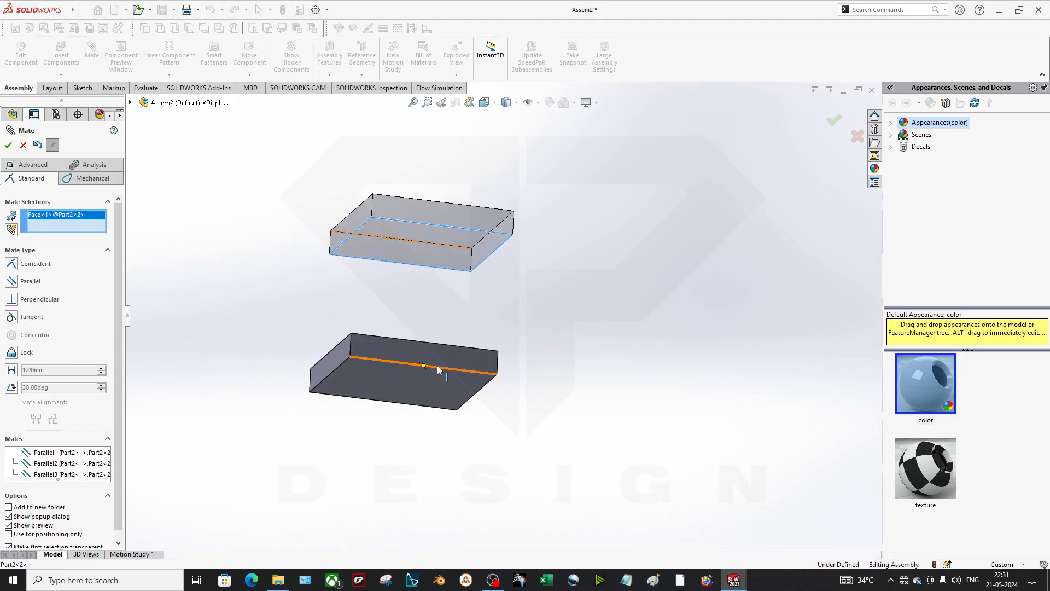
click(425, 363)
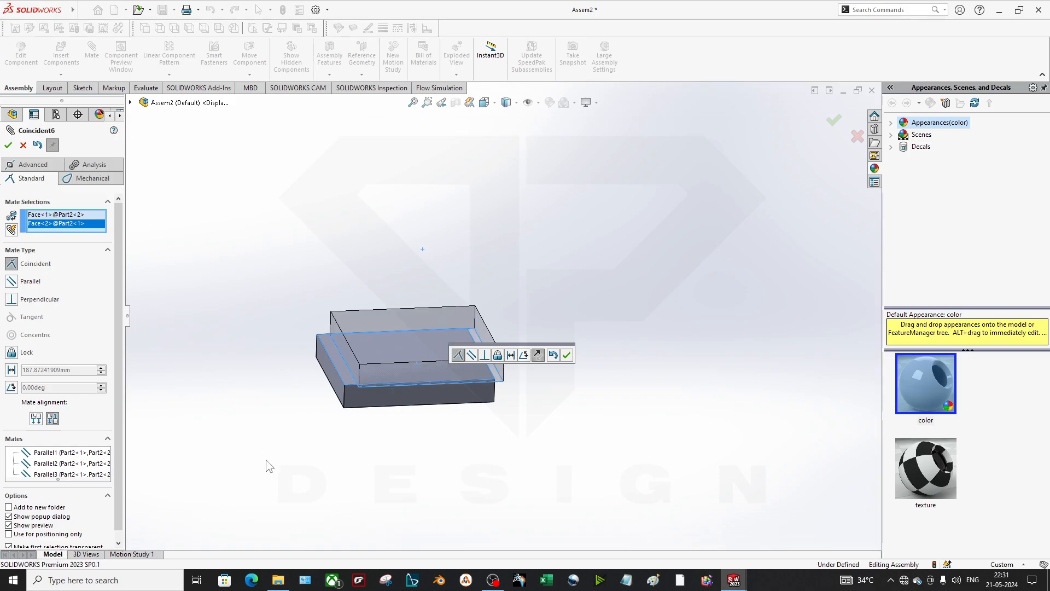
click(11, 370)
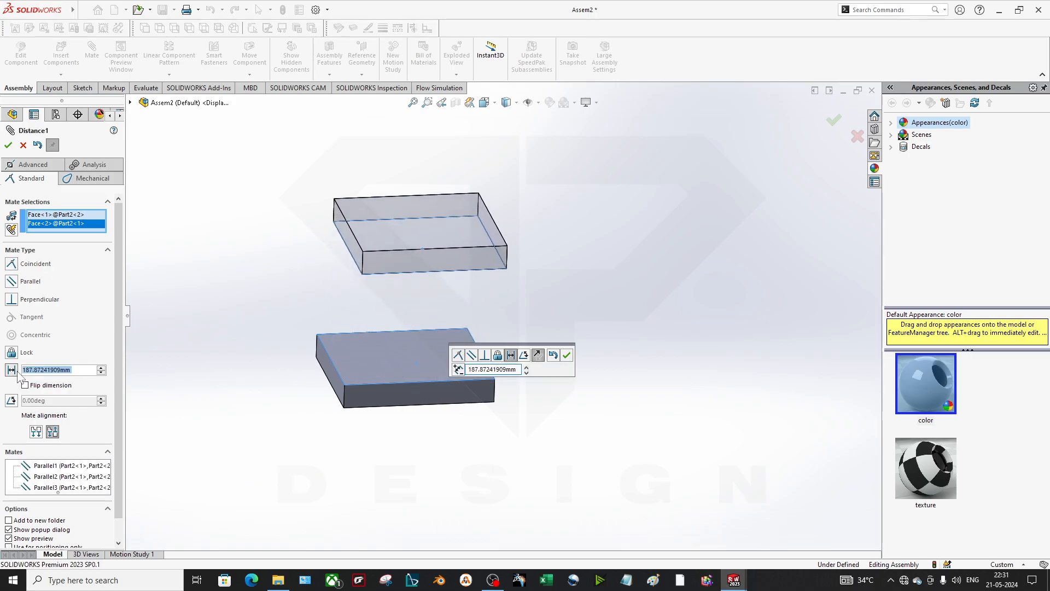
text(20)
key(Return)
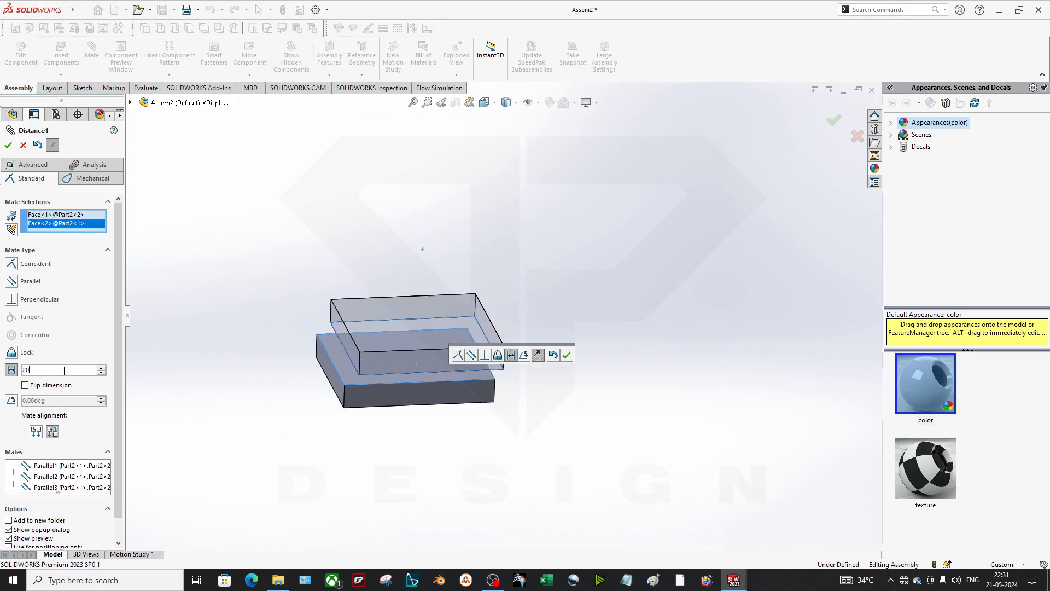
middle_drag(394, 376, 378, 345)
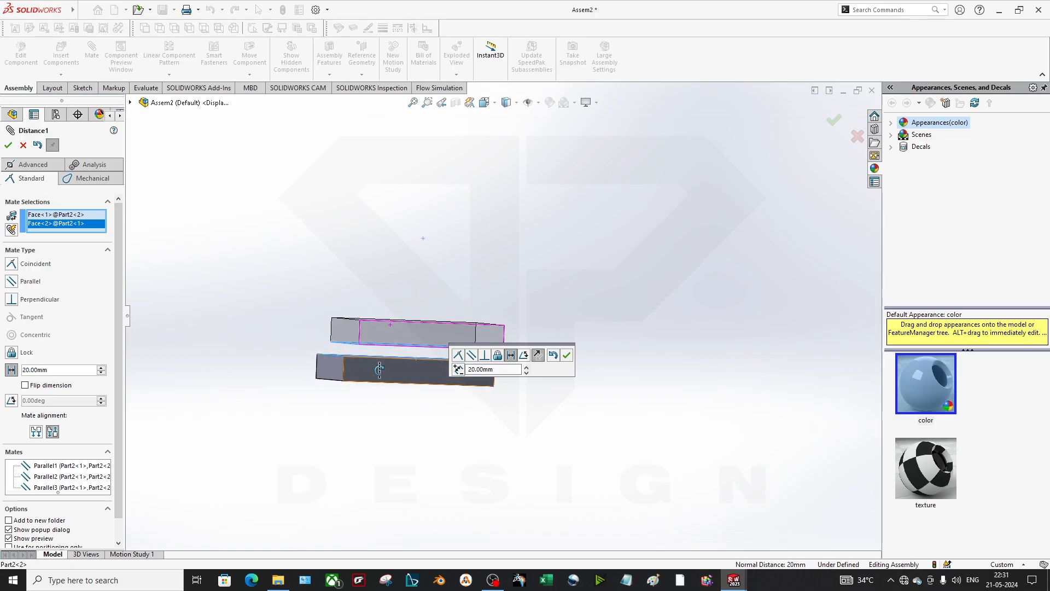
click(566, 355)
- Show the advanced mate types and shift the upper plate sideways so it is offset from the lower one
scroll(357, 323, down, 2)
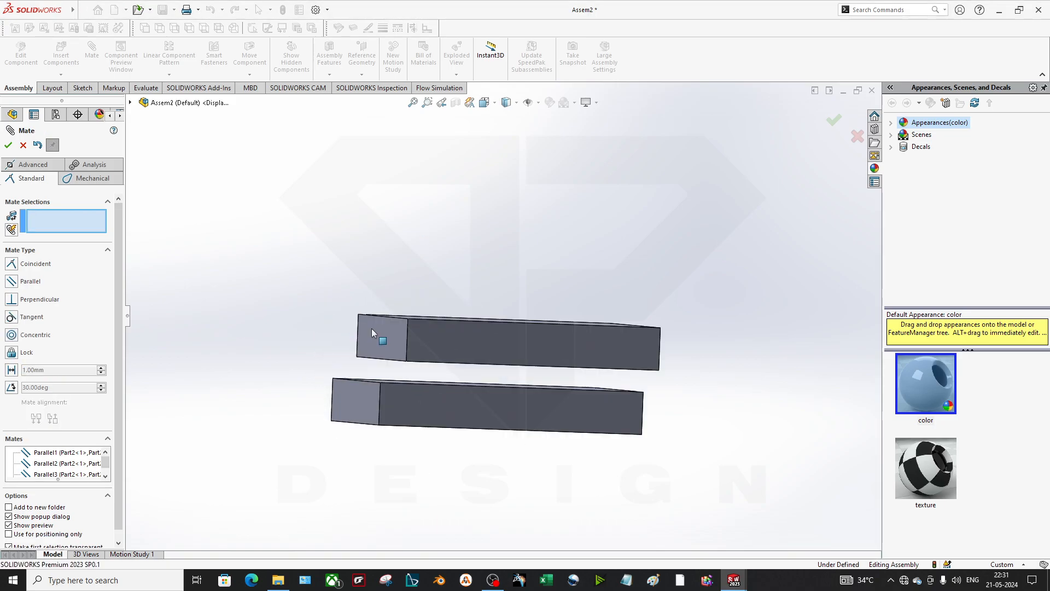
middle_drag(406, 389, 541, 393)
click(33, 164)
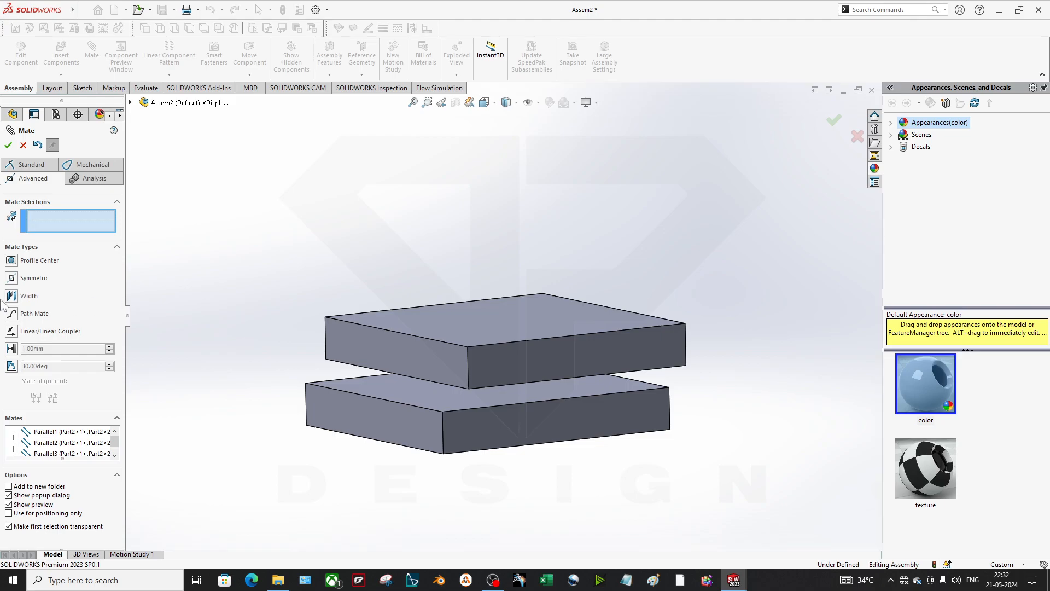
drag(531, 369, 595, 337)
middle_drag(638, 387, 531, 507)
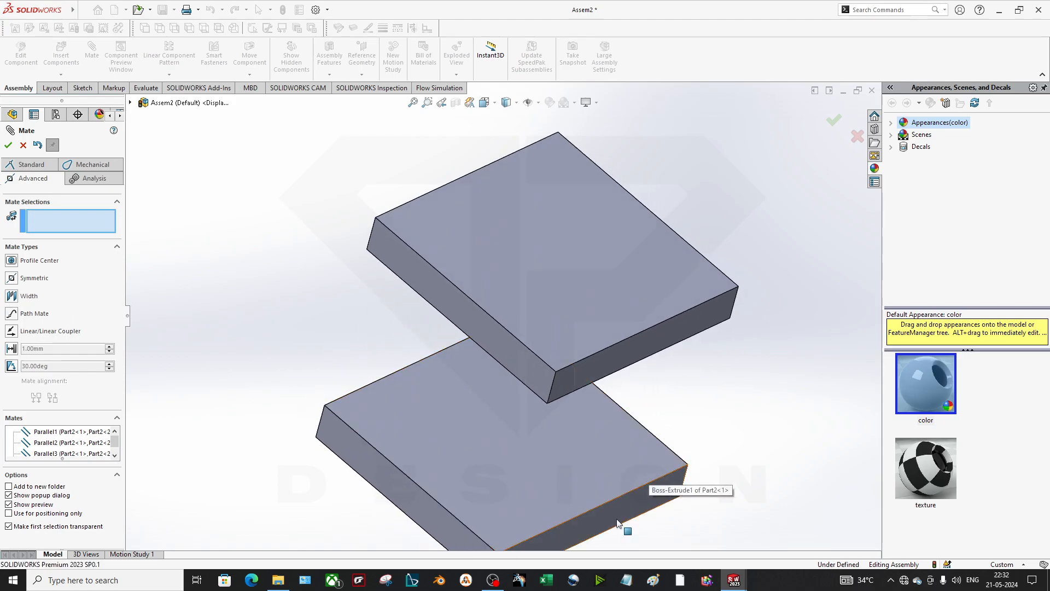
key(f)
middle_drag(641, 366, 596, 328)
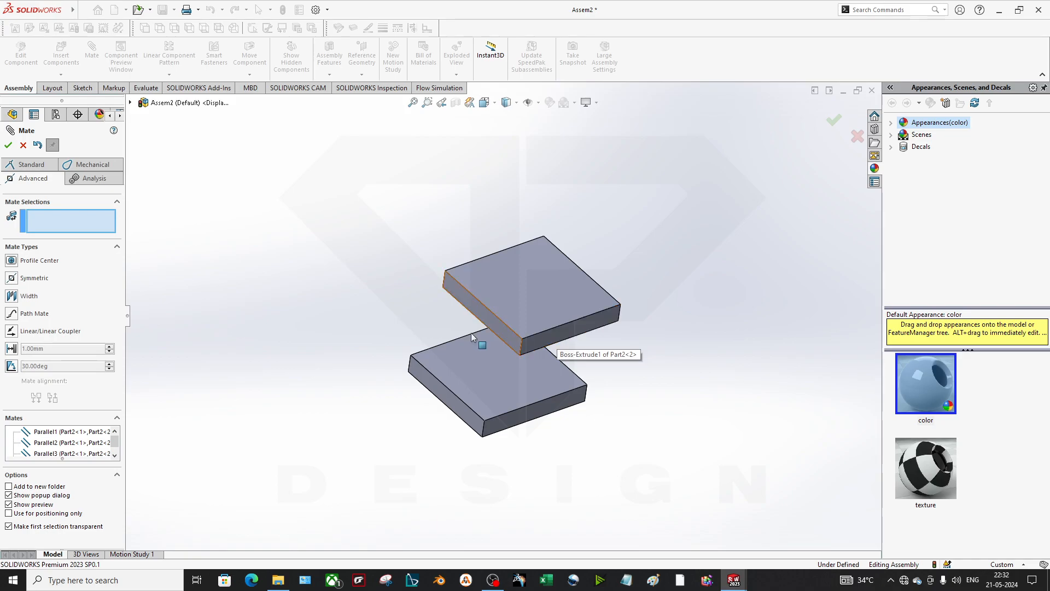
- Add a centered width mate with two opposite side faces of the upper plate as width and the lower plate's matching faces as tab
click(12, 297)
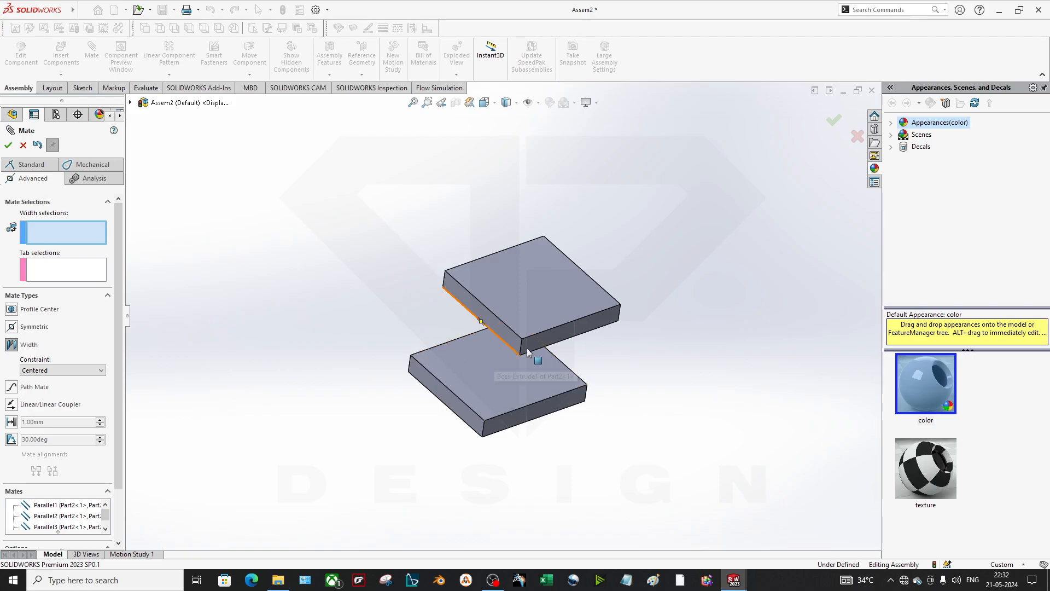
click(589, 329)
middle_drag(589, 328, 541, 388)
click(472, 280)
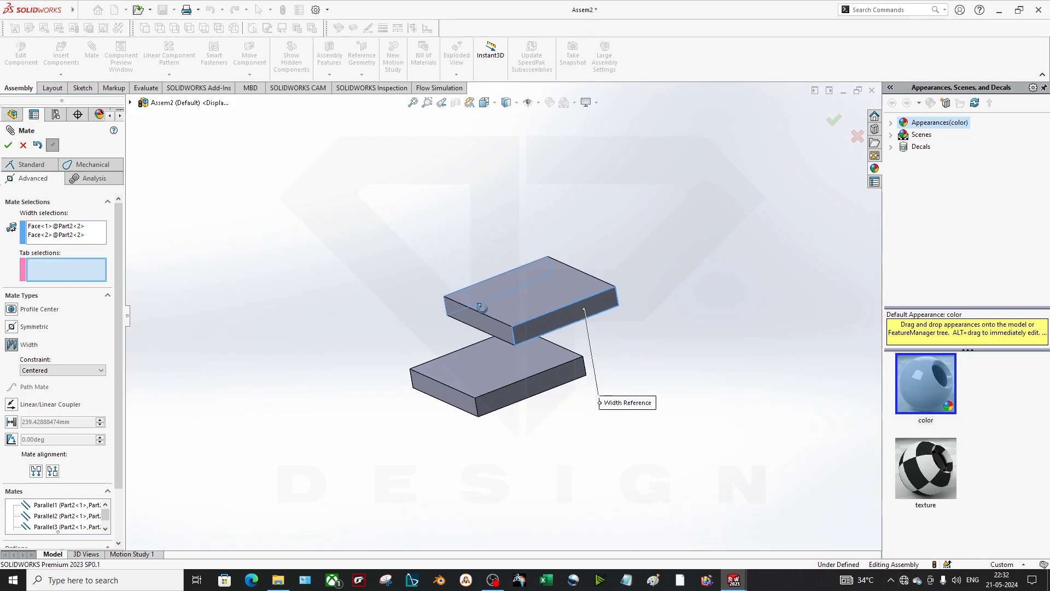
click(547, 382)
click(575, 394)
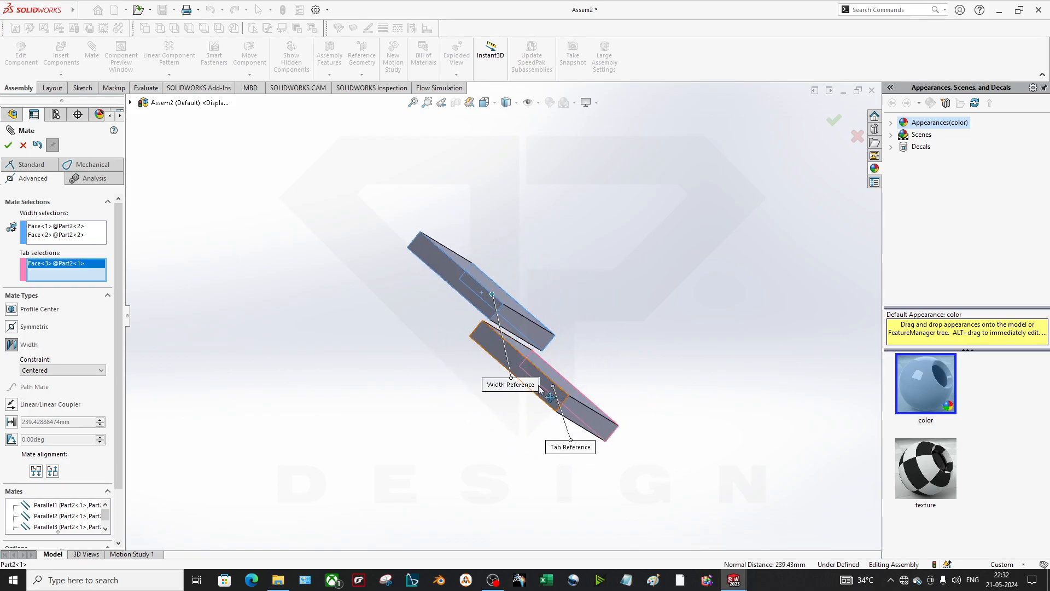
middle_drag(512, 363, 527, 318)
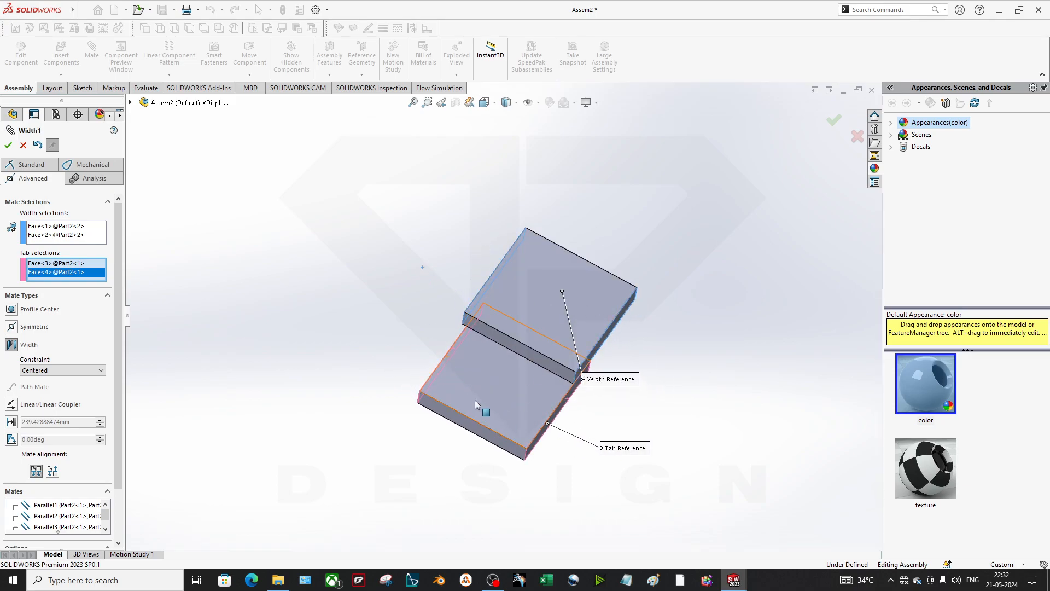
click(8, 145)
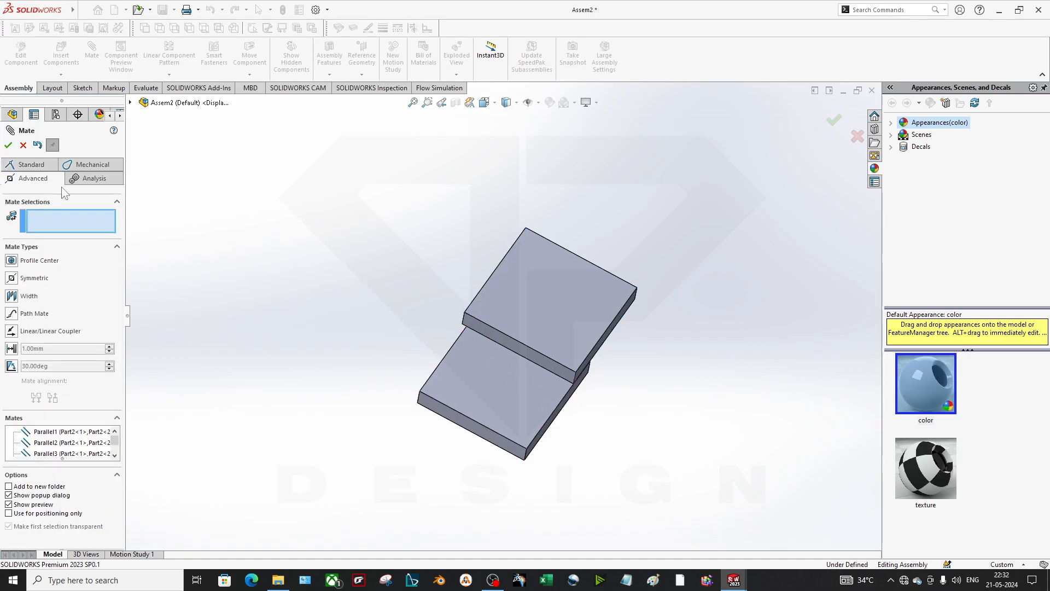
- Start a second width mate from the advanced mate types
click(31, 164)
click(33, 178)
click(29, 298)
click(469, 427)
middle_drag(532, 404, 549, 344)
click(548, 343)
middle_drag(628, 342, 442, 366)
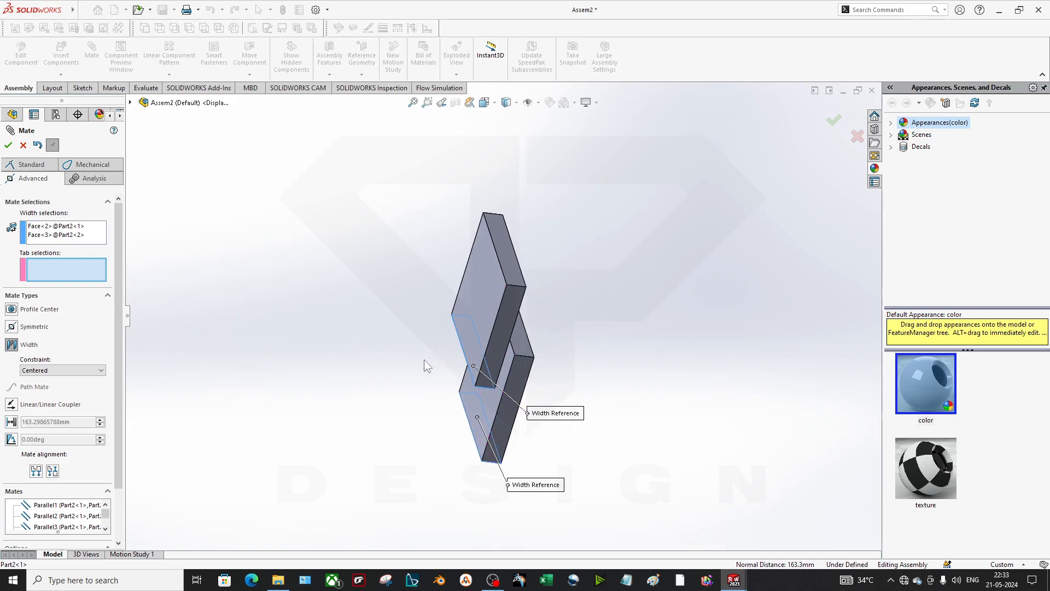
click(53, 234)
key(Delete)
- Center the plates in the other direction, using the lower plate's two remaining side faces as width and the upper plate's as tab
middle_drag(493, 273, 610, 157)
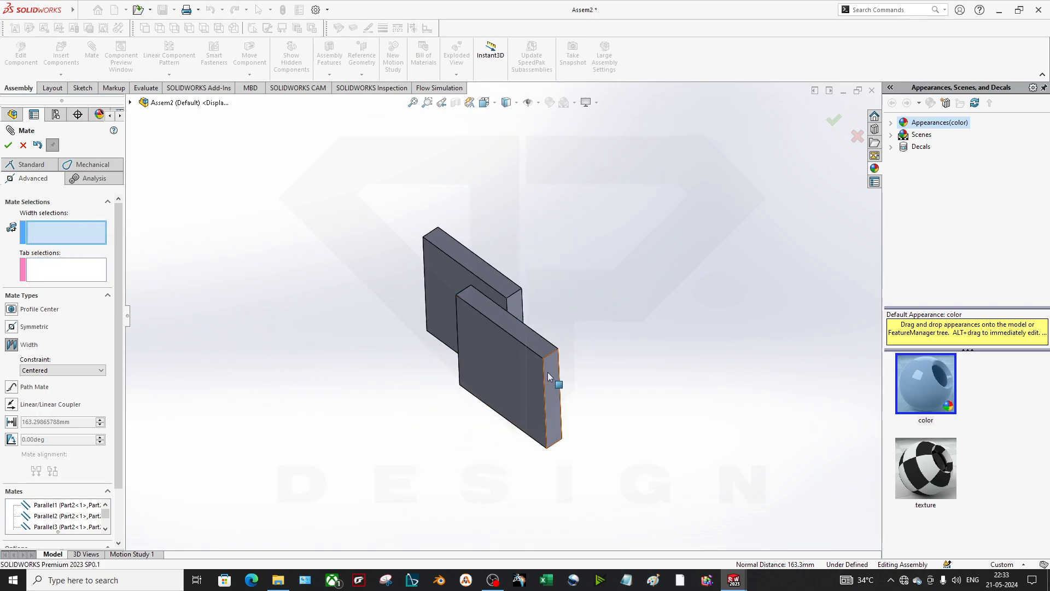
middle_drag(509, 333, 525, 401)
click(569, 375)
click(469, 348)
click(446, 421)
middle_drag(445, 422, 438, 394)
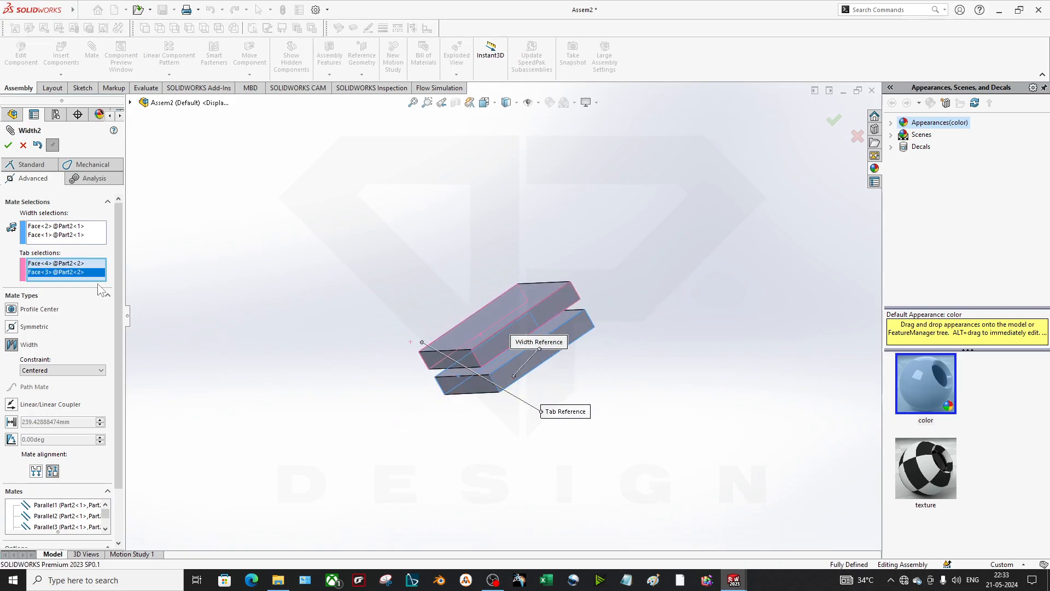
click(8, 146)
- Examine the centering and the gap between the two plates from straight-on side views
middle_drag(538, 314, 596, 311)
key(space)
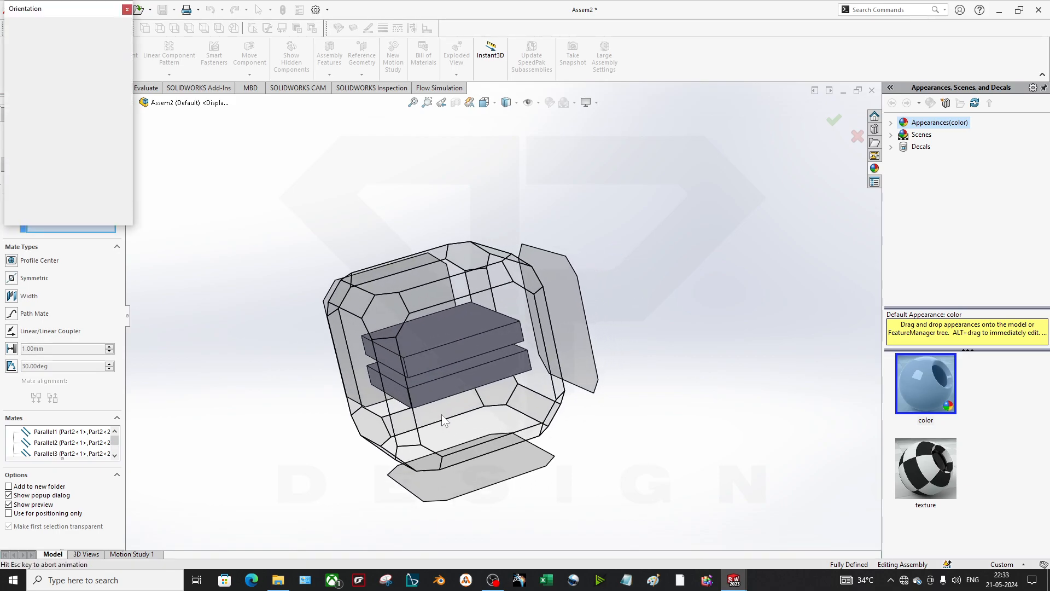
click(392, 401)
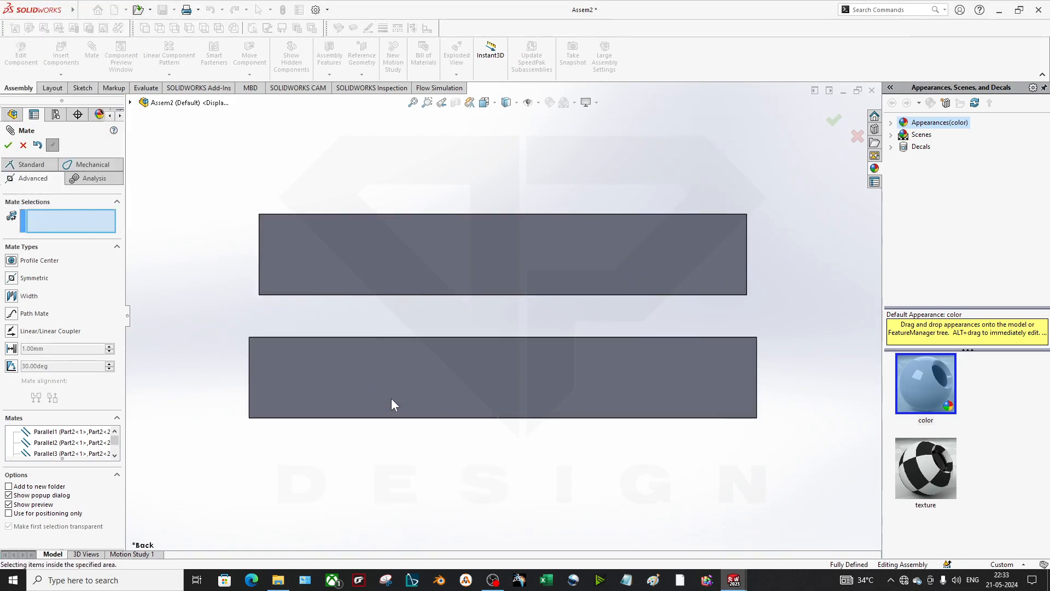
scroll(383, 378, up, 3)
middle_drag(373, 352, 523, 380)
key(space)
click(383, 382)
middle_drag(862, 428, 502, 417)
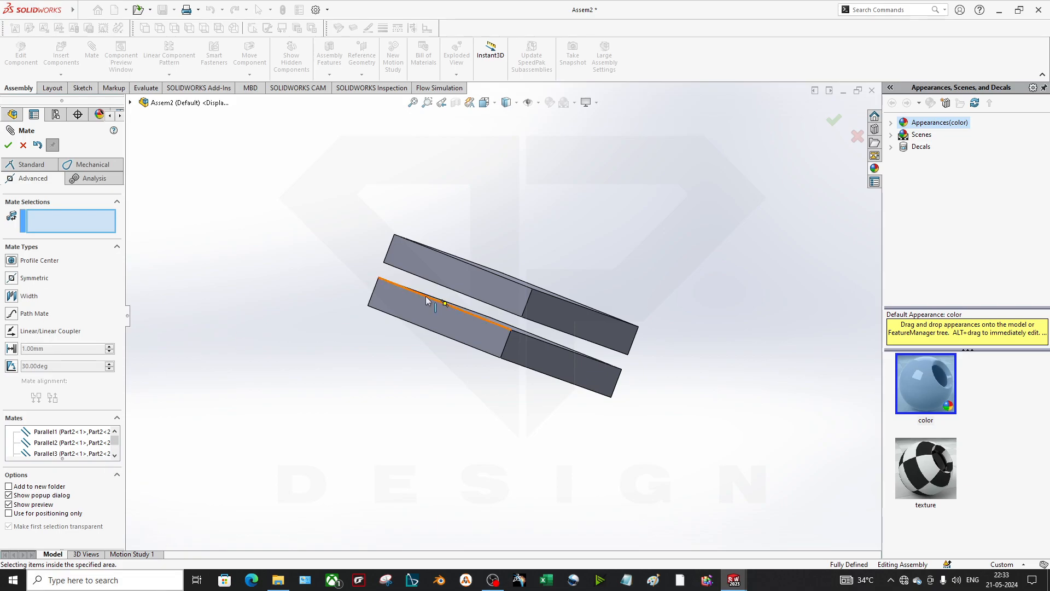
- Close the mate command and delete all three parallel mates, the distance mate and both width mates
click(8, 145)
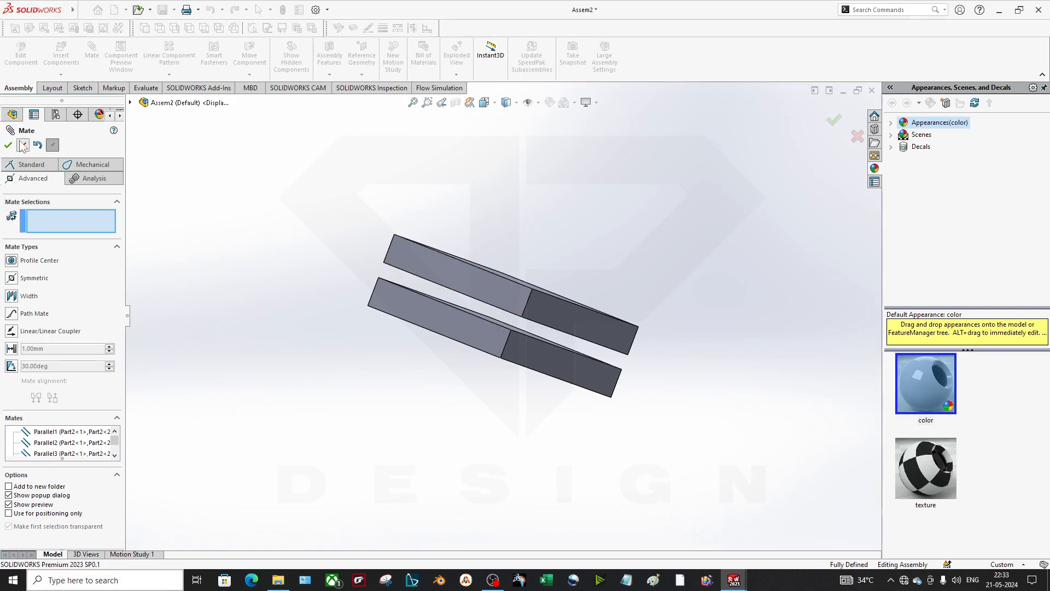
click(7, 263)
click(52, 275)
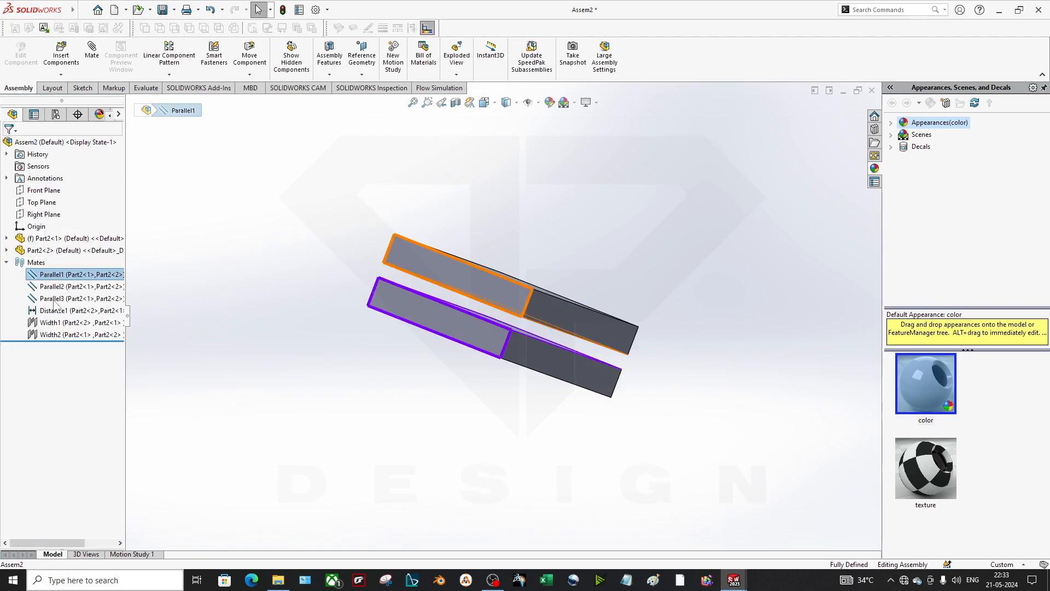
shift+click(60, 334)
right_click(63, 336)
click(95, 372)
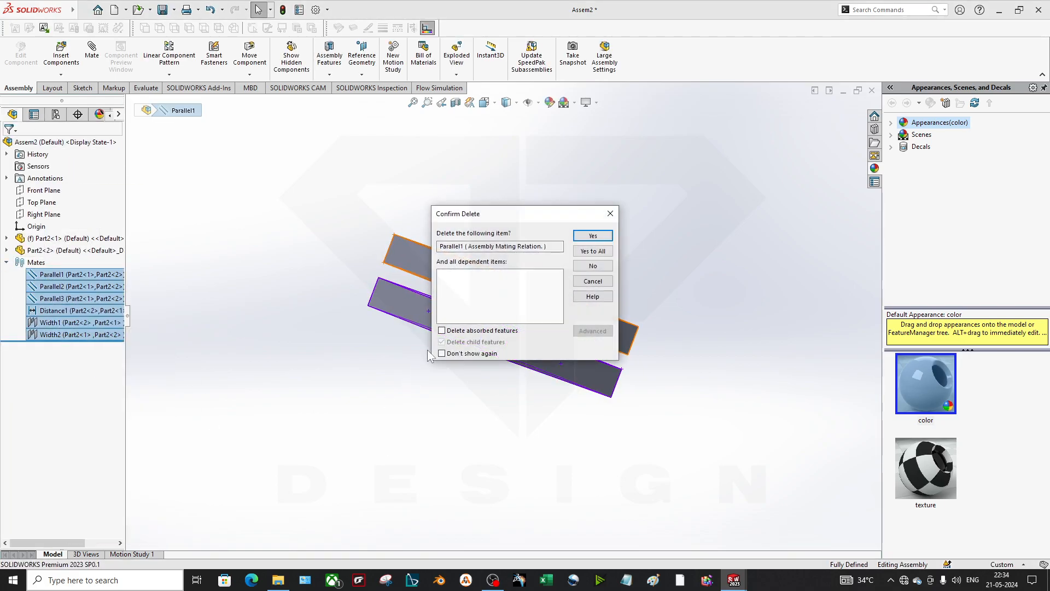
click(595, 252)
- Rotate the upper plate slightly, lift it away from the lower plate, and start a new standard mate
key(ctrl+7)
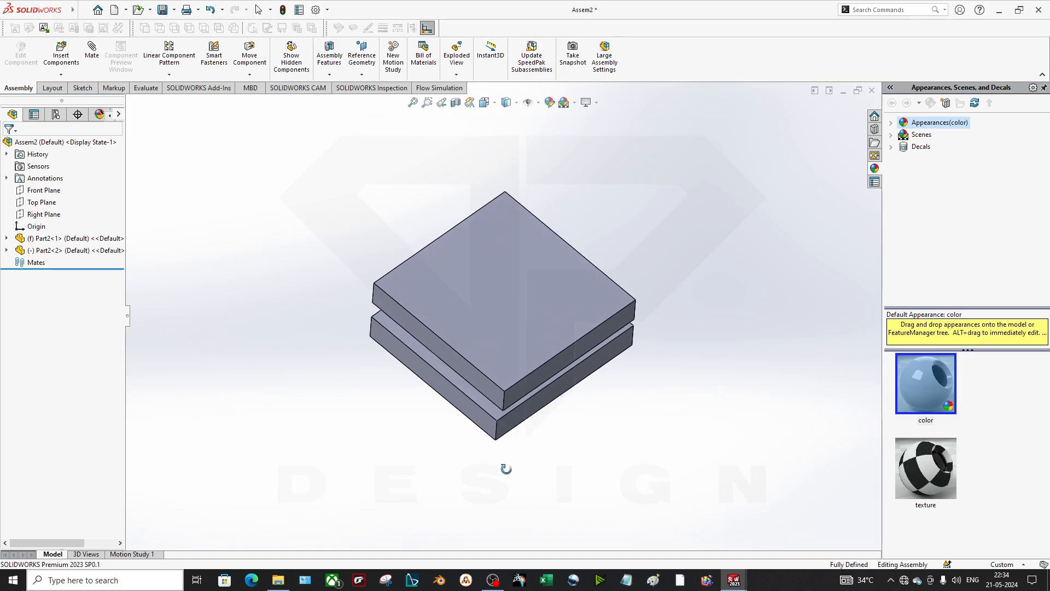
click(551, 365)
right_drag(514, 387, 592, 461)
drag(520, 356, 529, 317)
click(91, 50)
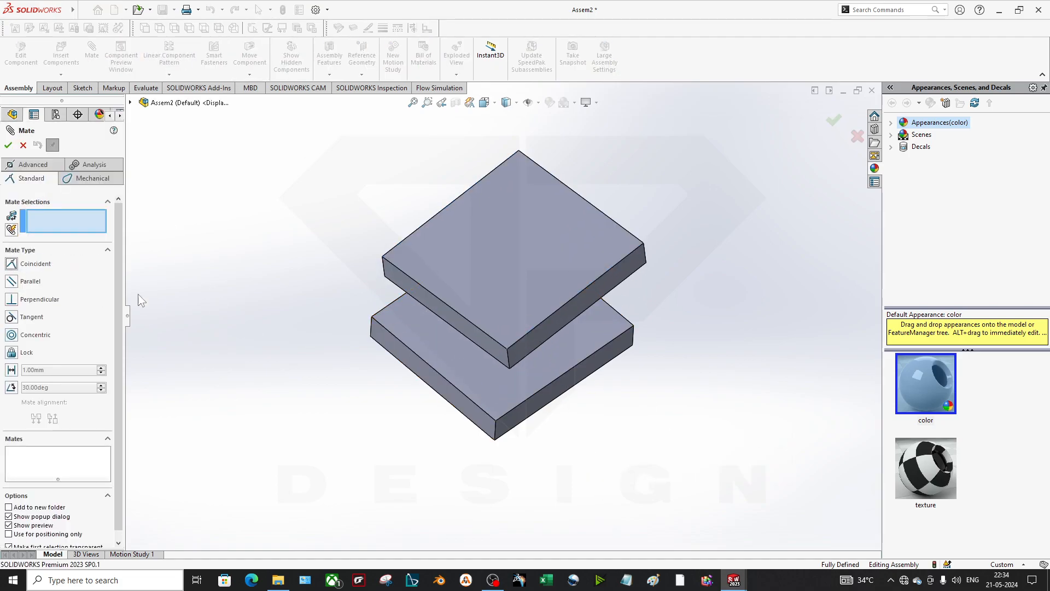
- Add coincident mates aligning the upper plate's left side face with the lower plate's, and its right side face with the lower plate's bottom edge
click(441, 321)
click(434, 375)
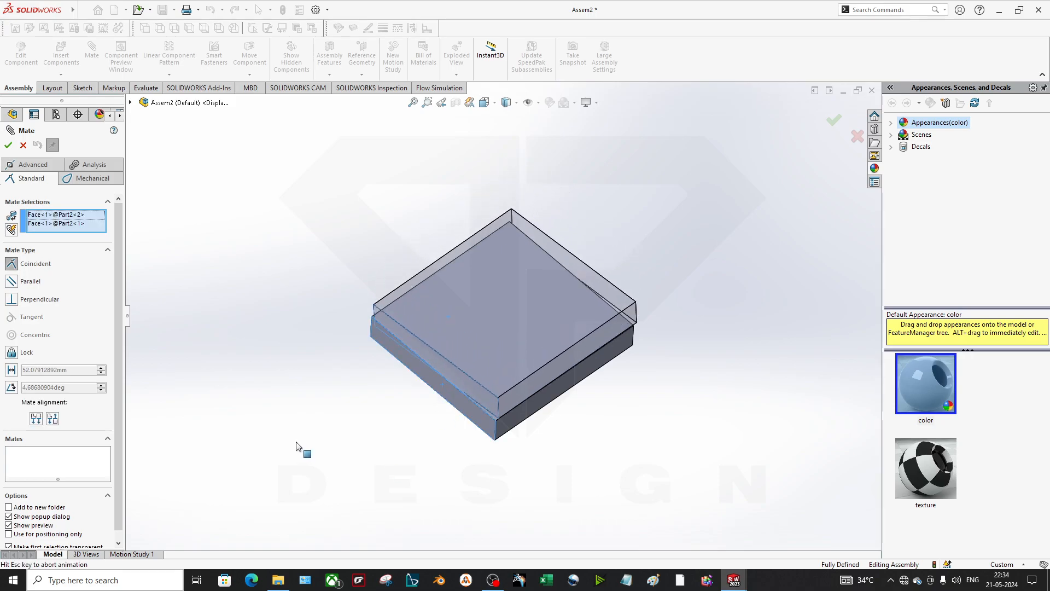
click(263, 451)
click(551, 405)
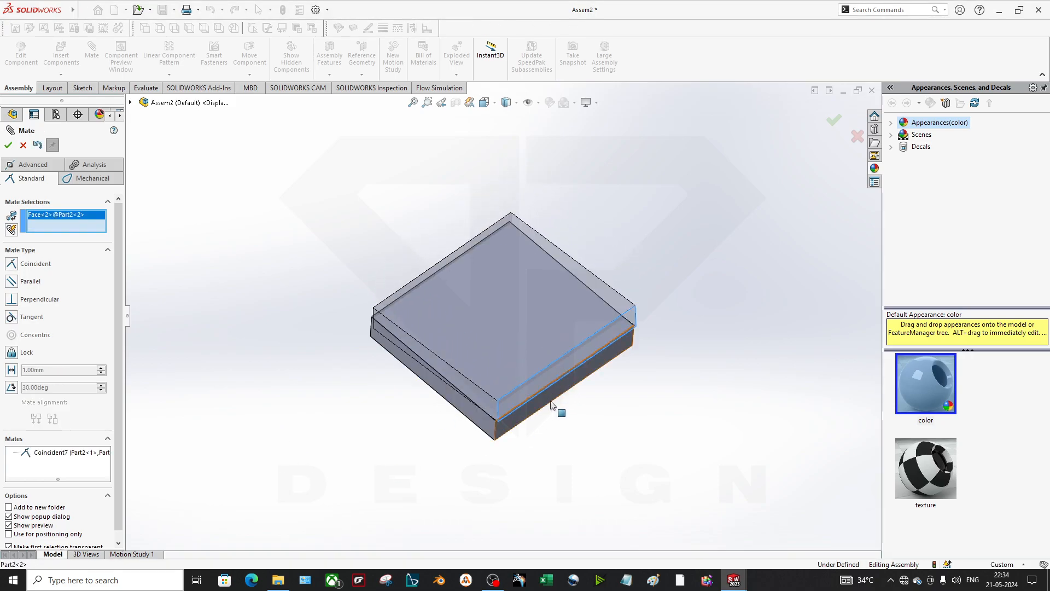
click(552, 405)
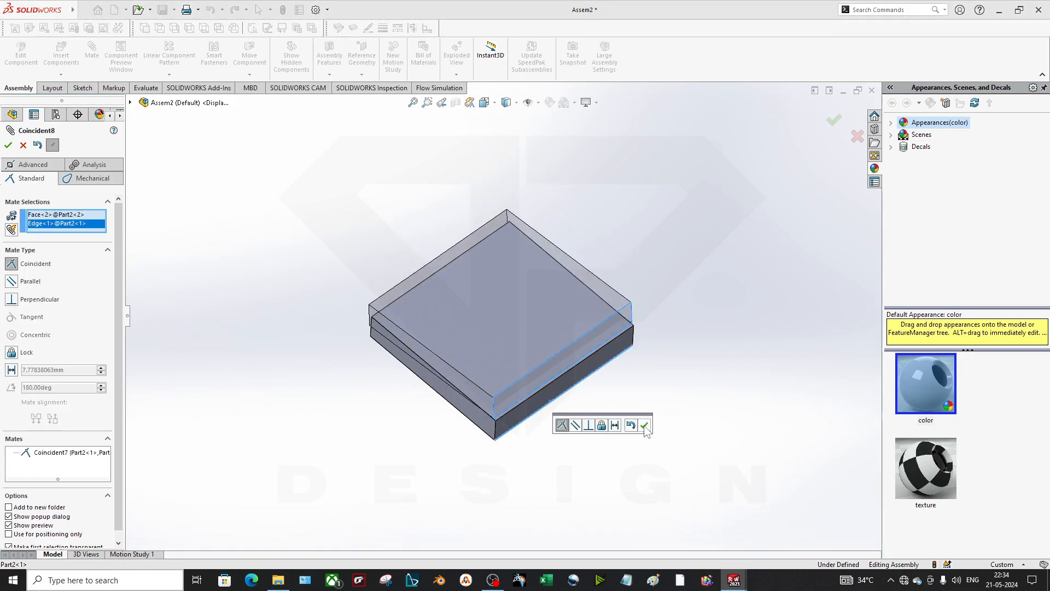
click(645, 425)
- Lift the upper plate and make its underside parallel to the lower plate's top face, then close the mate command
drag(551, 405, 546, 233)
middle_drag(608, 377, 630, 298)
middle_drag(537, 347, 535, 175)
click(504, 368)
click(535, 175)
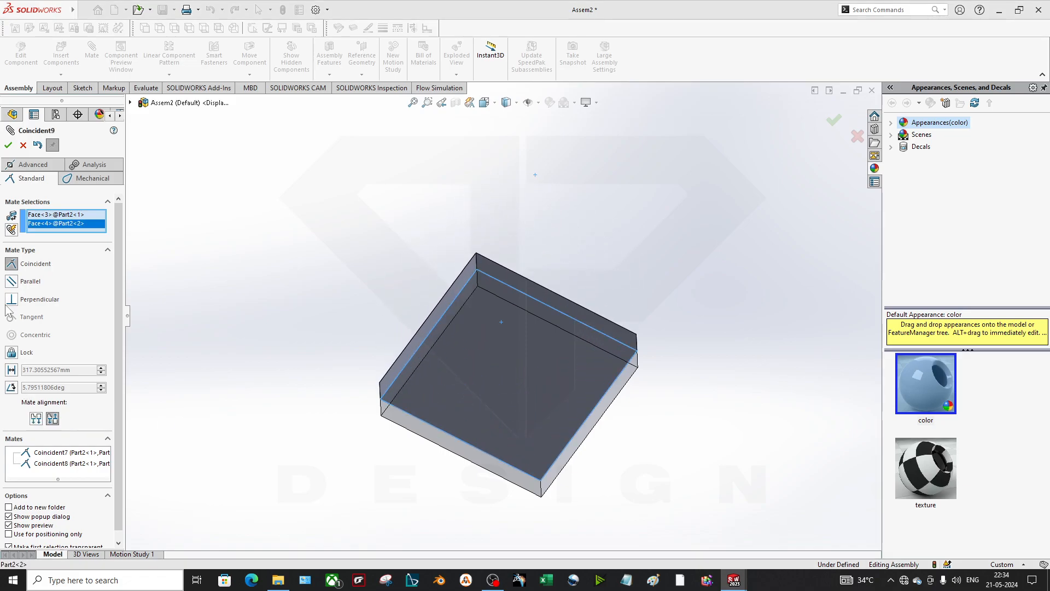
click(11, 281)
scroll(491, 246, up, 3)
middle_drag(491, 246, 541, 411)
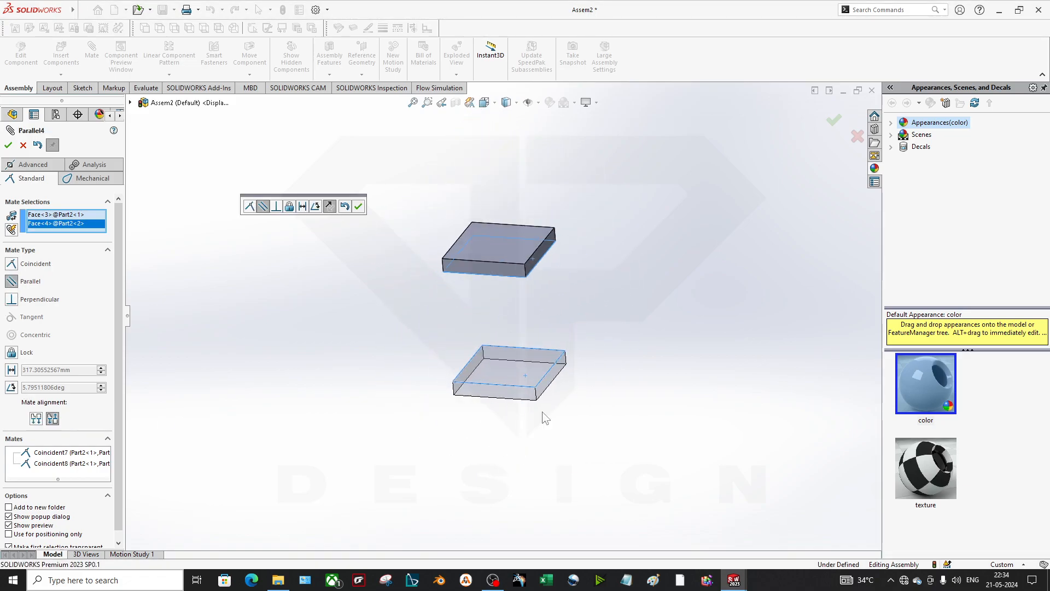
click(358, 206)
click(9, 145)
- Move the upper plate vertically to test its remaining freedom, and examine the gap between the plates from the side and below
drag(527, 271, 552, 341)
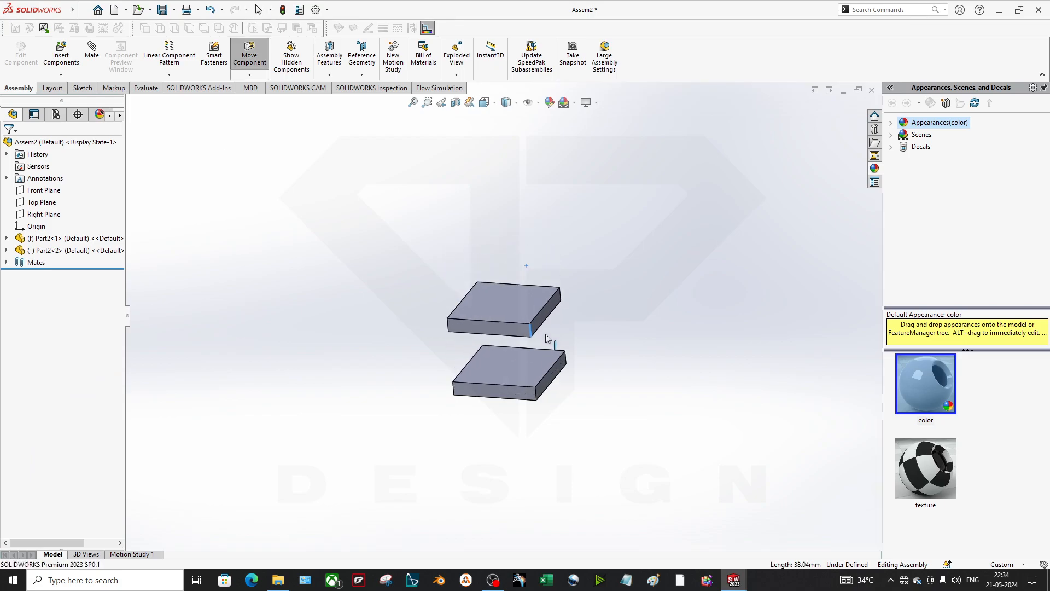
scroll(550, 342, down, 2)
middle_drag(548, 339, 569, 388)
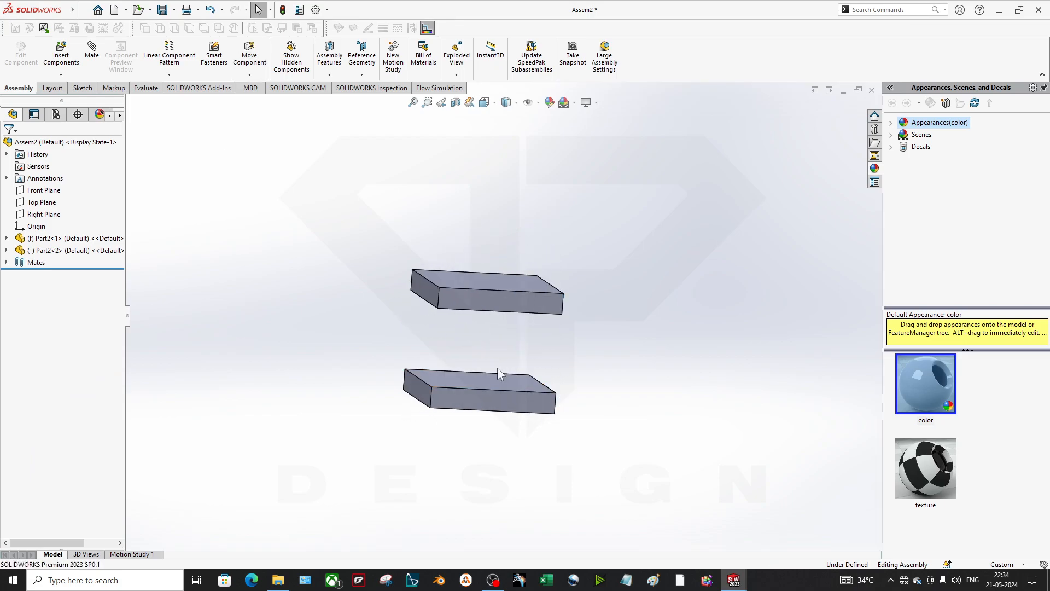
middle_drag(497, 367, 523, 344)
click(491, 304)
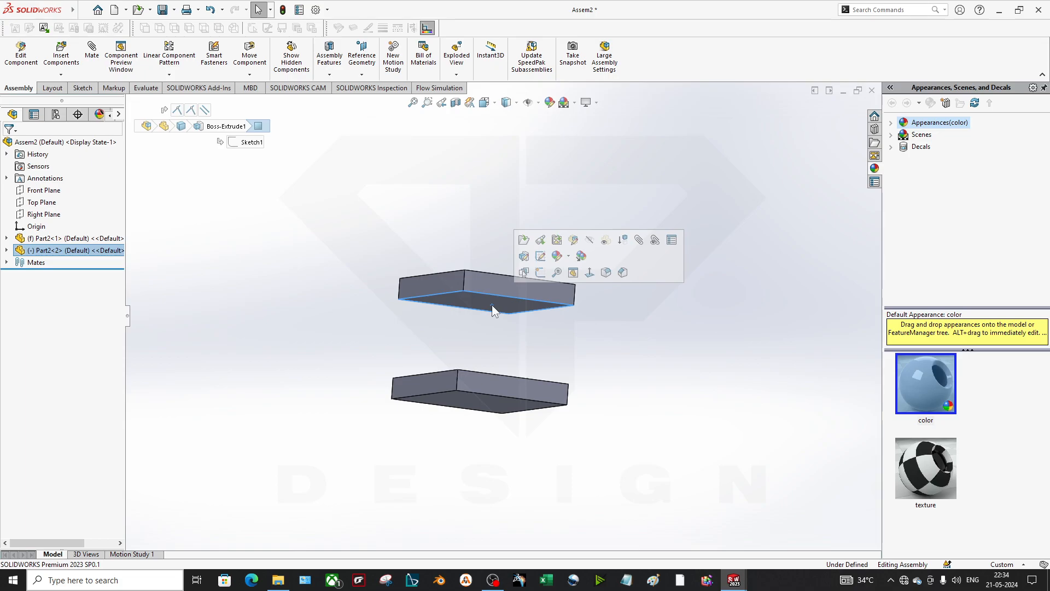
click(632, 391)
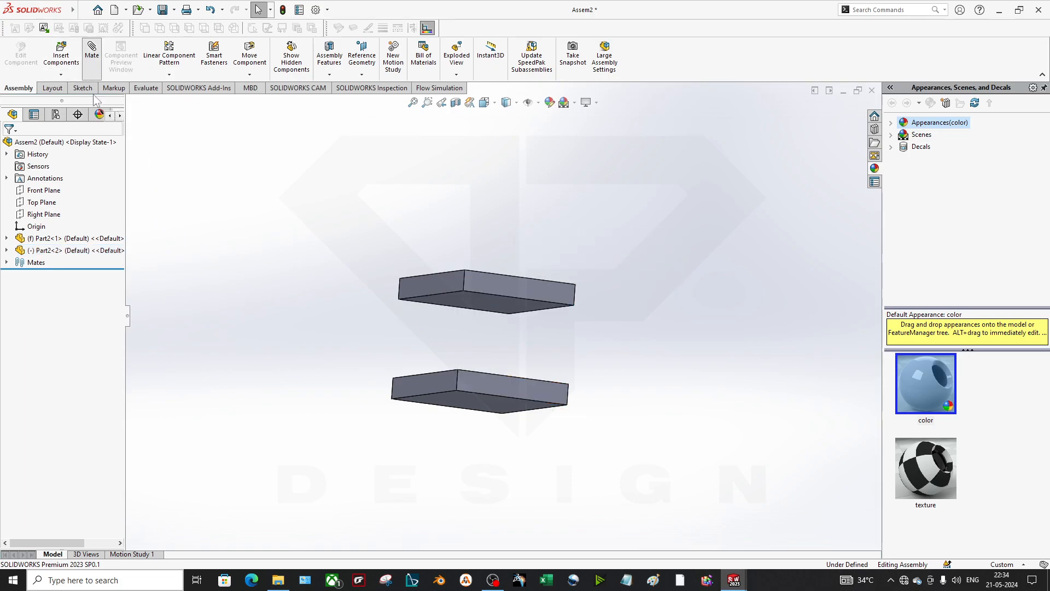
- Start an advanced limit distance mate with a minimum of 20 mm and a maximum of 40 mm
click(92, 51)
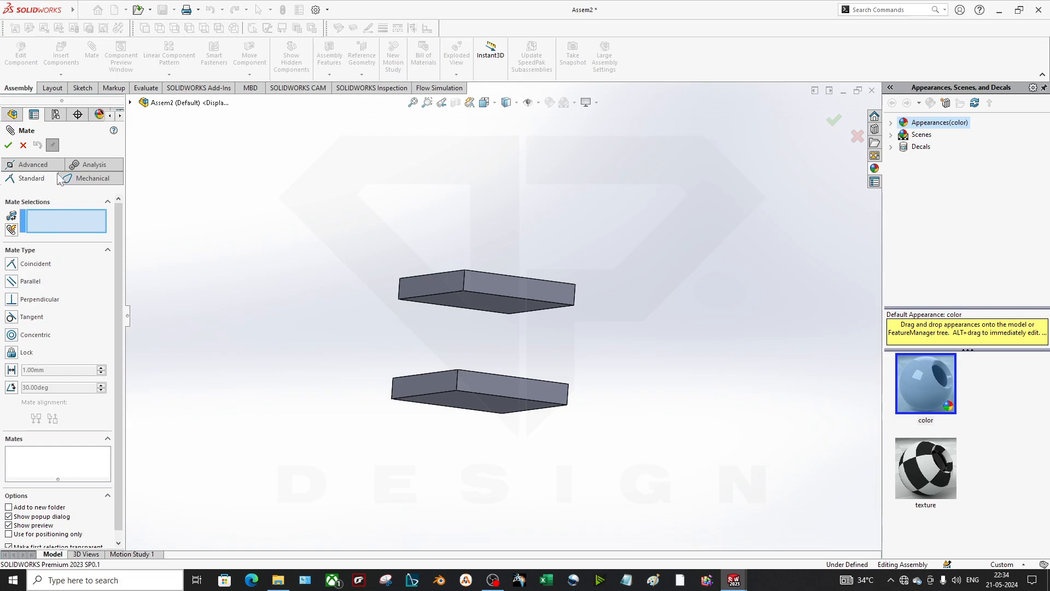
click(50, 166)
click(12, 348)
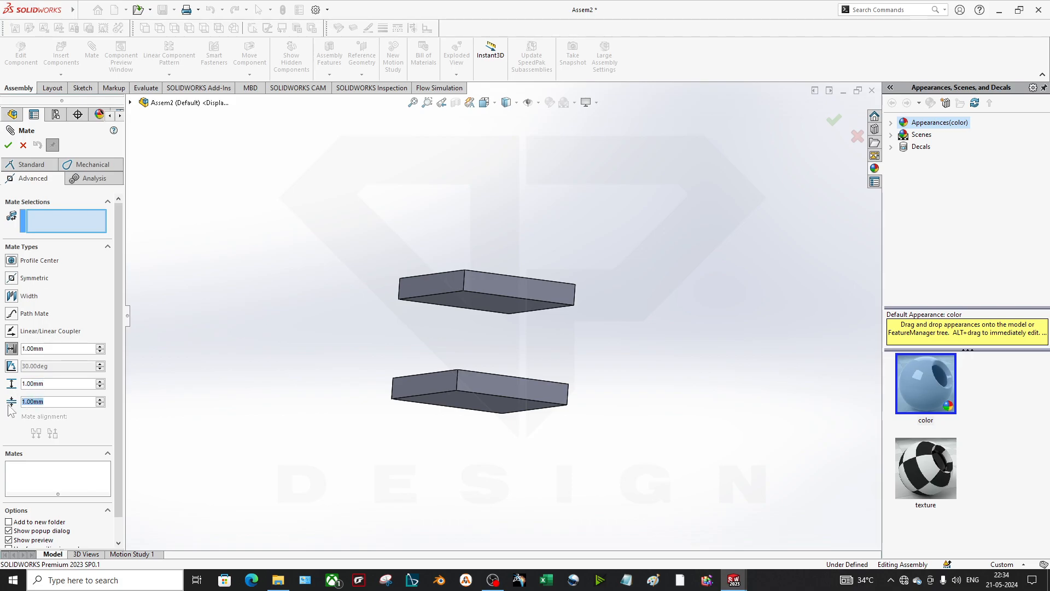
text(20)
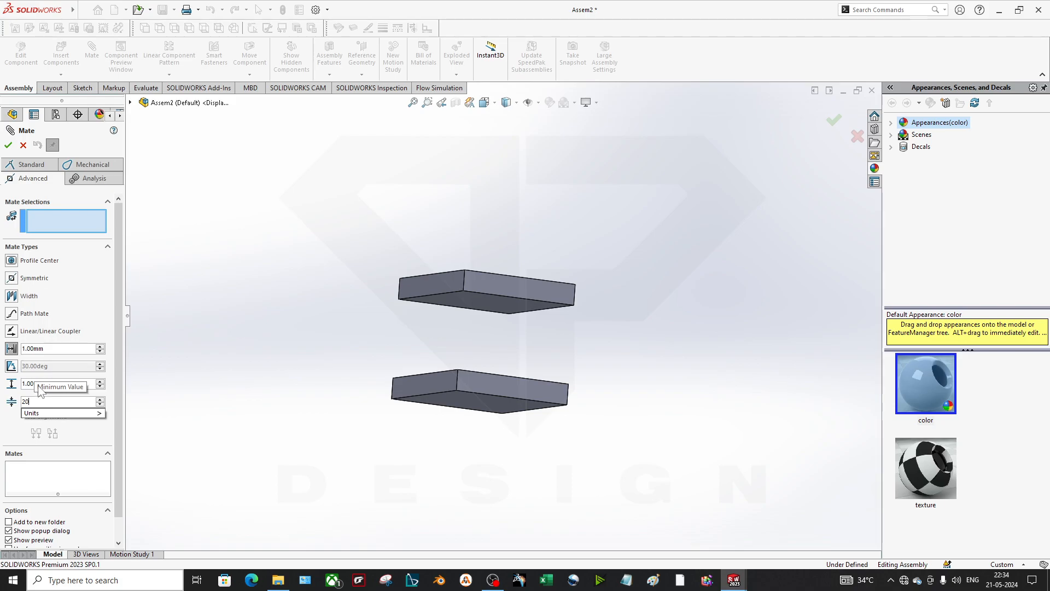
click(39, 383)
text(40)
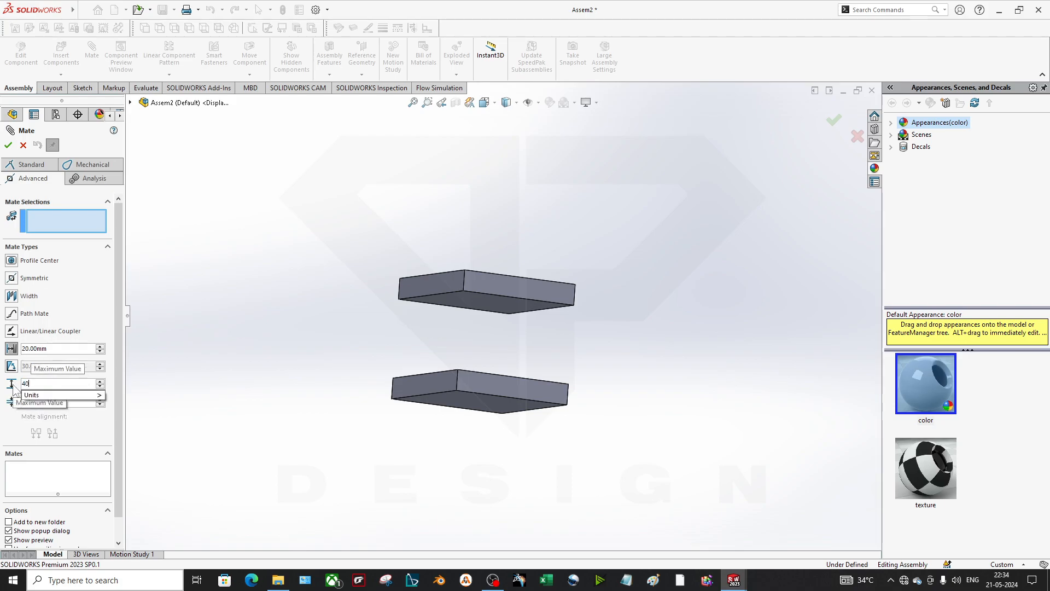
key(Return)
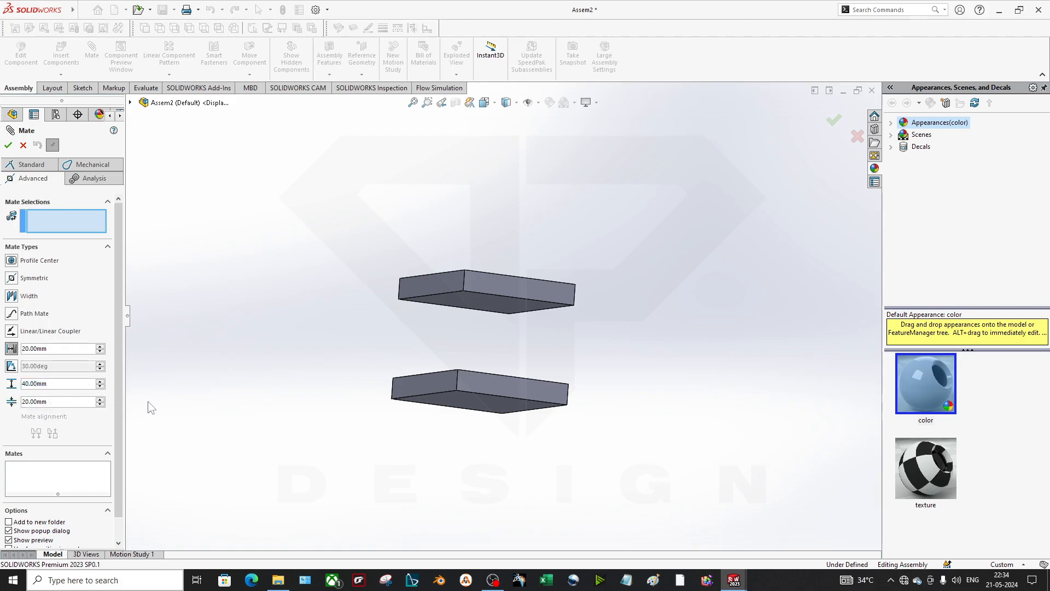
- Apply the limit distance mate between the lower plate's top face and the upper plate's underside, and close the mate command
middle_drag(530, 305, 501, 381)
click(490, 385)
click(505, 297)
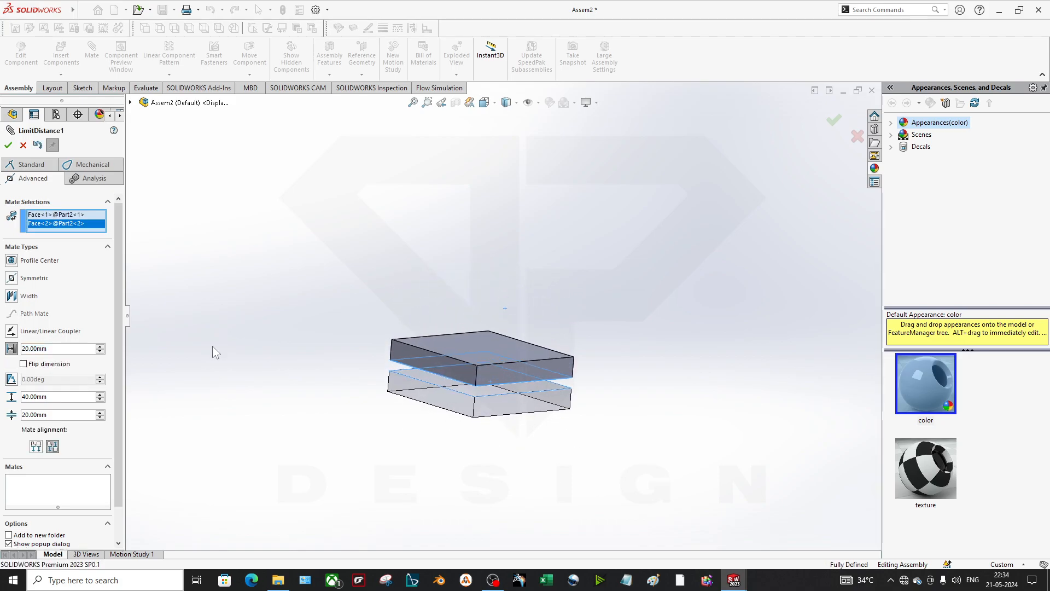
click(8, 145)
drag(432, 348, 524, 382)
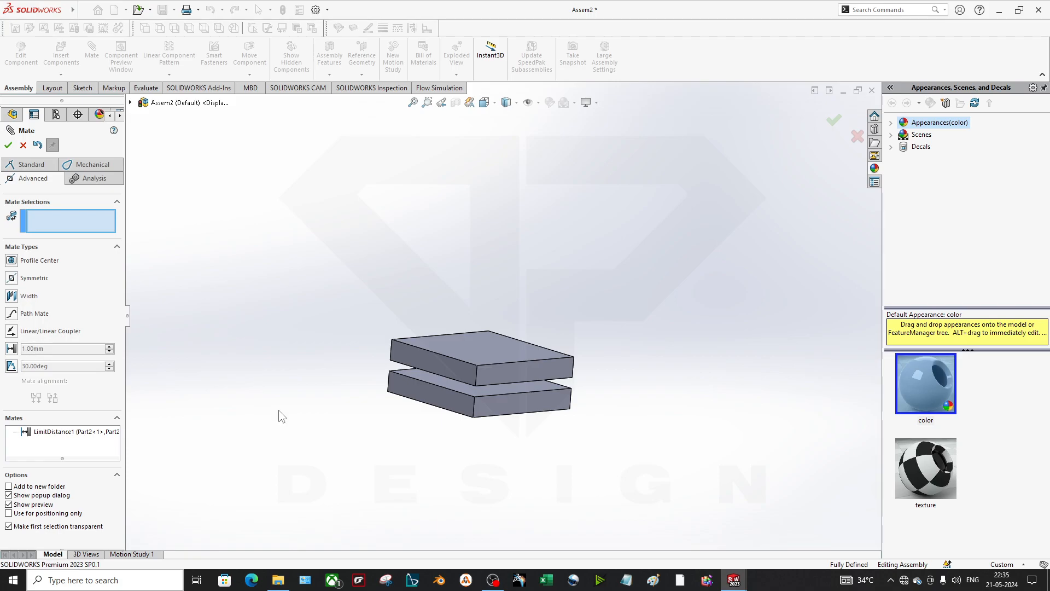
click(23, 145)
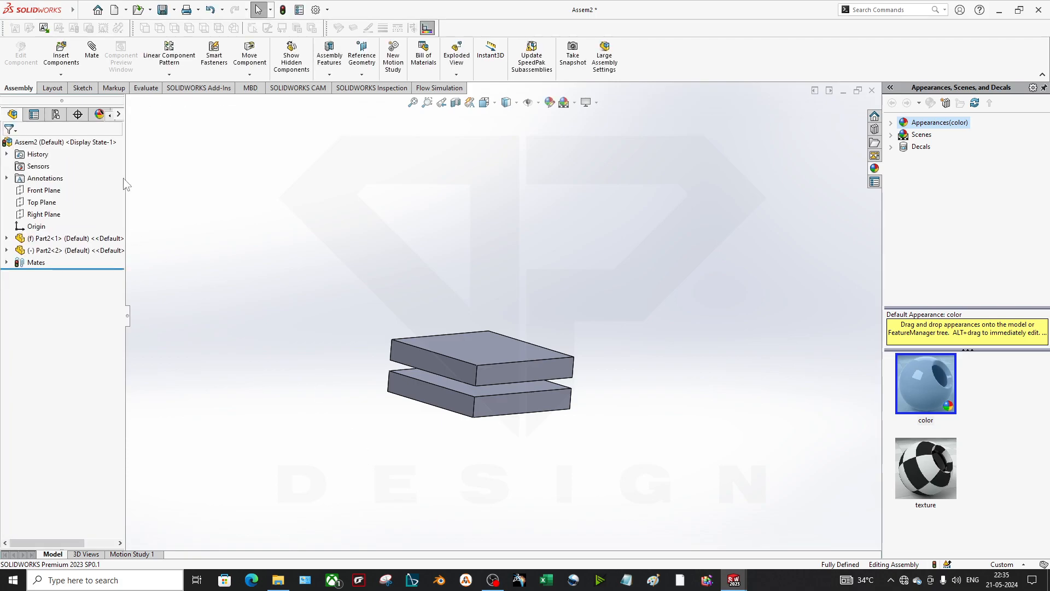
- Delete the limit distance mate between the two plates
scroll(520, 399, down, 3)
click(384, 366)
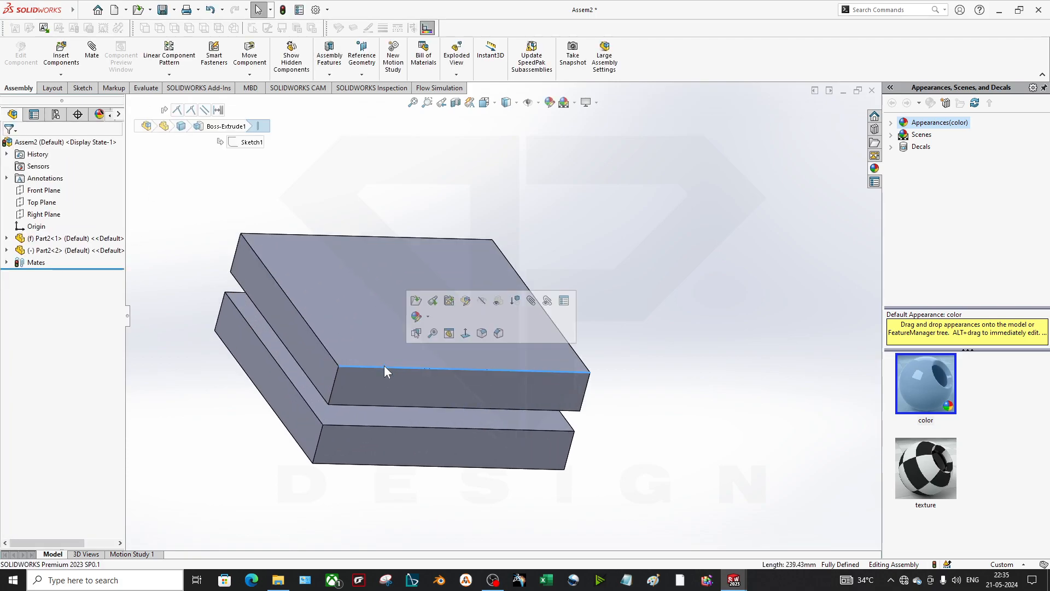
click(7, 263)
right_click(43, 310)
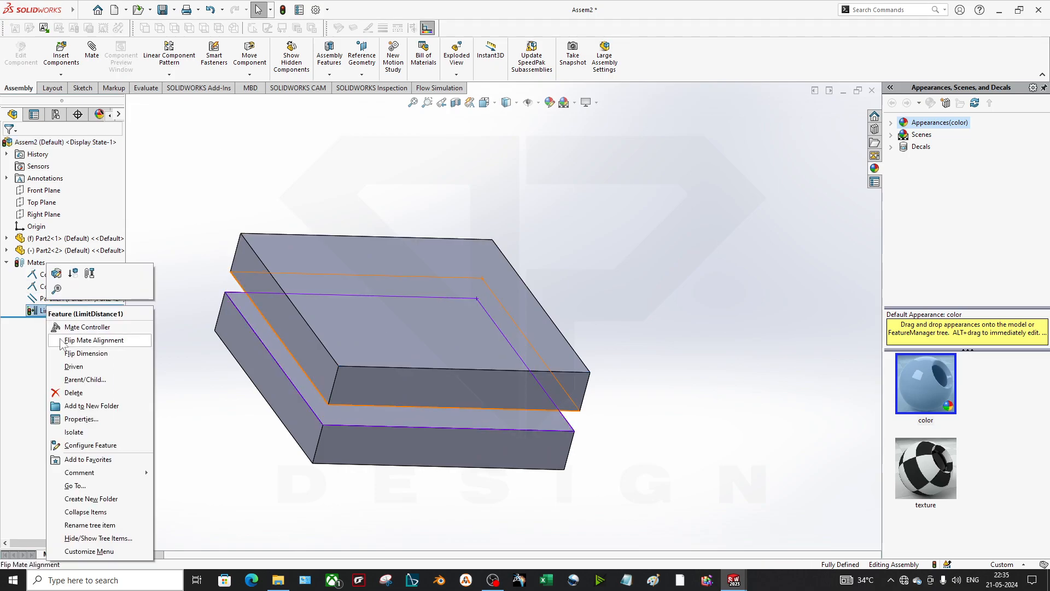
click(77, 393)
click(597, 239)
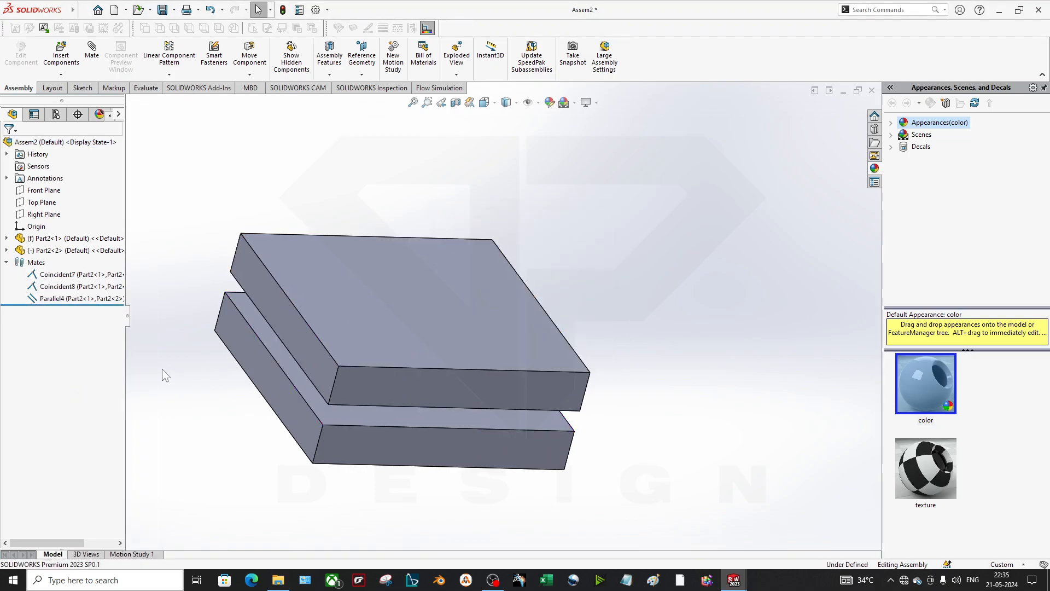
- Delete the parallel mate and both remaining coincident mates
right_click(83, 301)
click(116, 348)
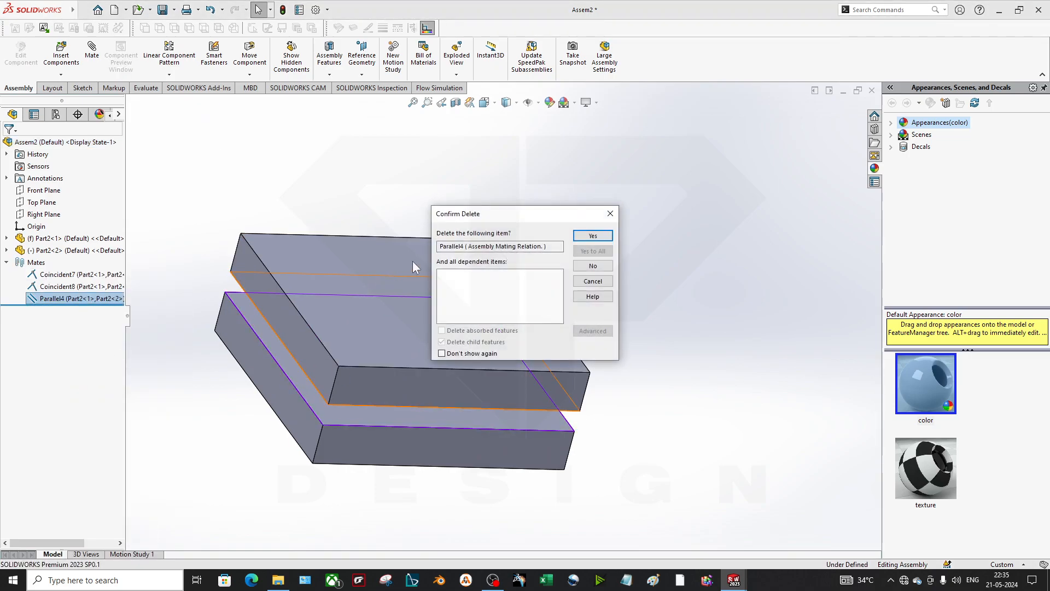
click(591, 238)
click(82, 274)
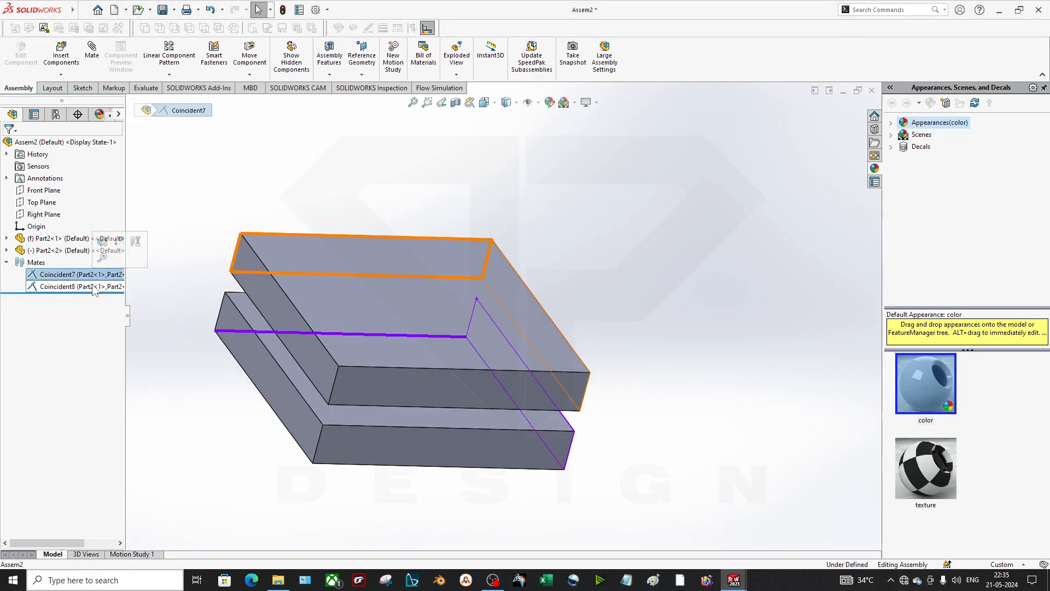
ctrl+click(94, 287)
right_click(94, 290)
click(156, 322)
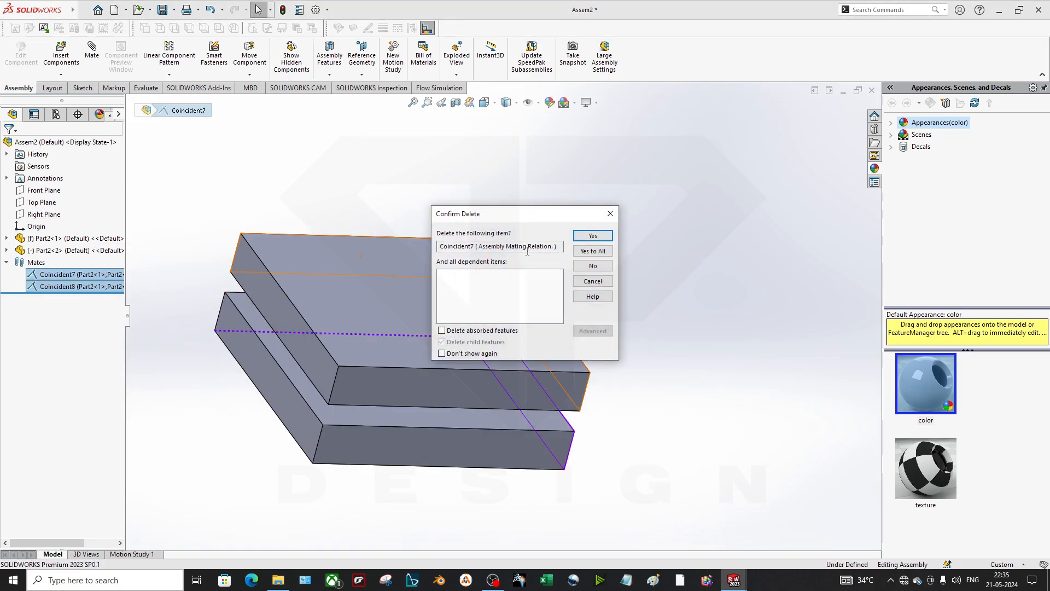
click(588, 251)
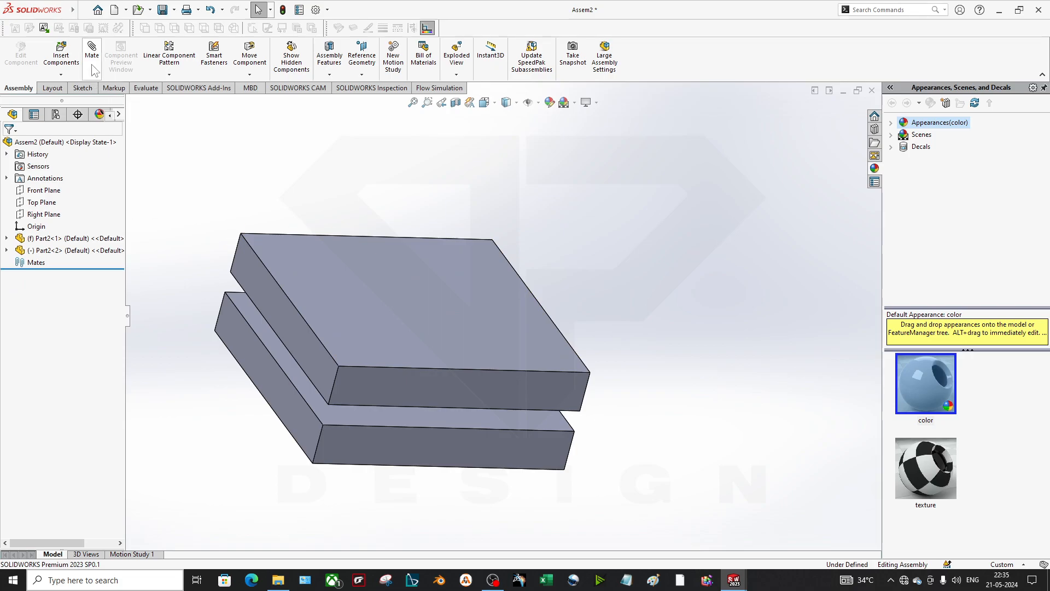
- Make the upper plate's lower left edge coincident with the lower plate's top left edge, and slide the upper plate back along it
click(265, 322)
click(264, 342)
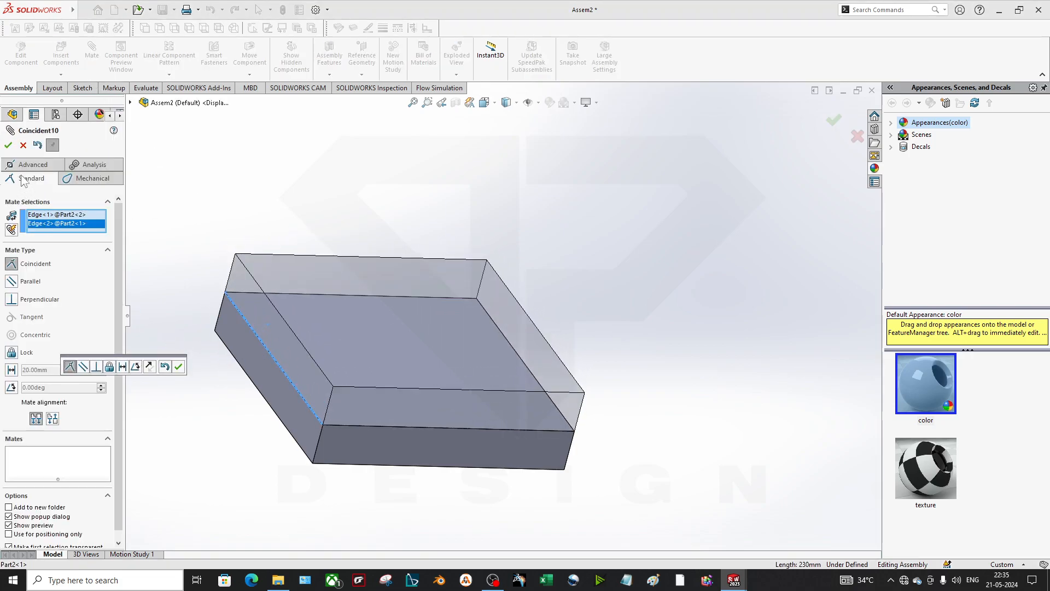
click(8, 145)
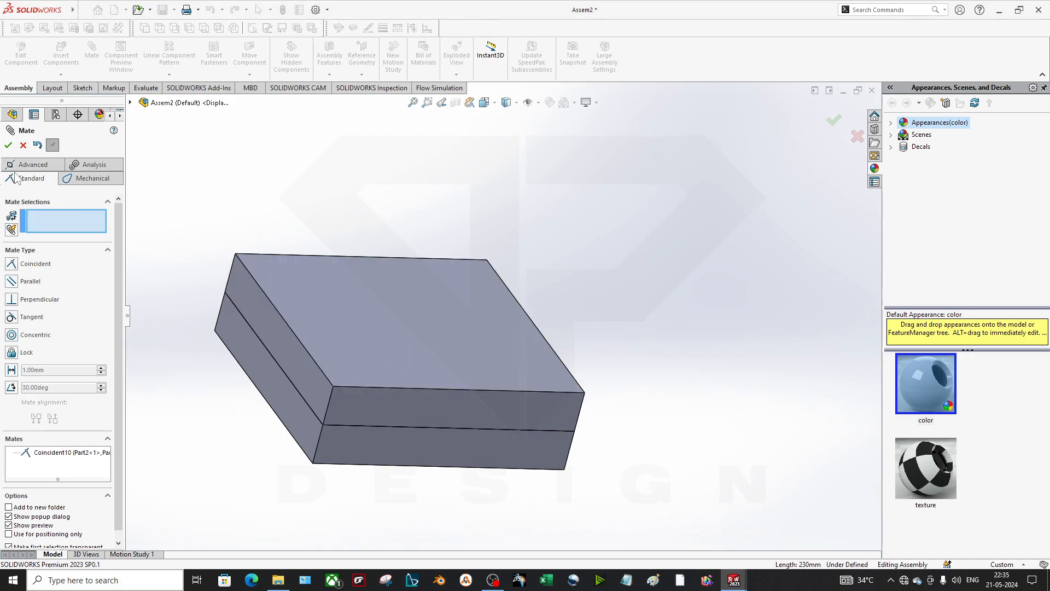
click(8, 145)
drag(539, 349, 454, 224)
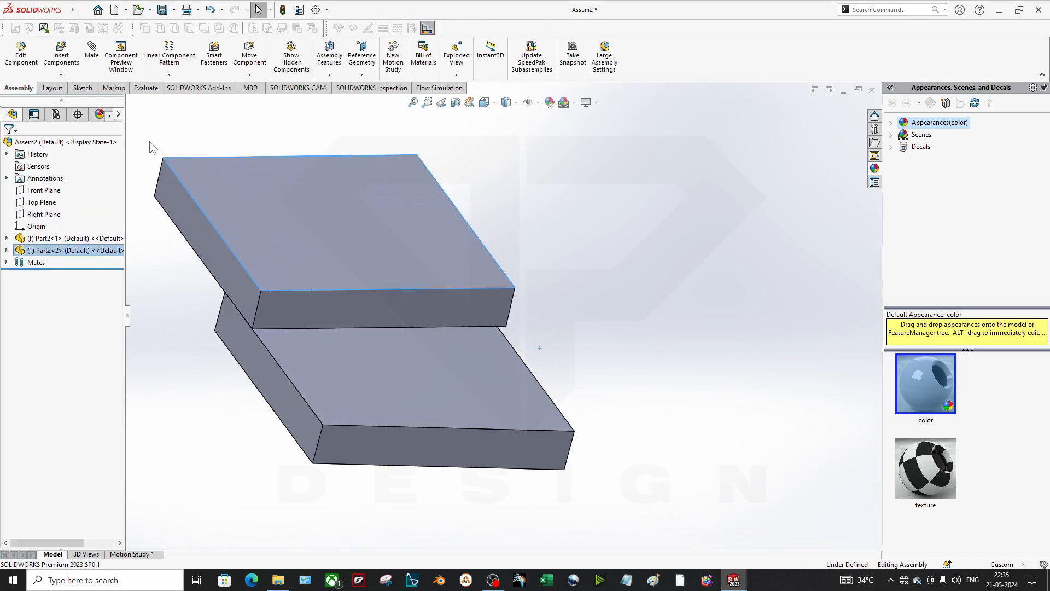
- Clear the preselected face and make the front side faces of the two plates coincident
click(92, 52)
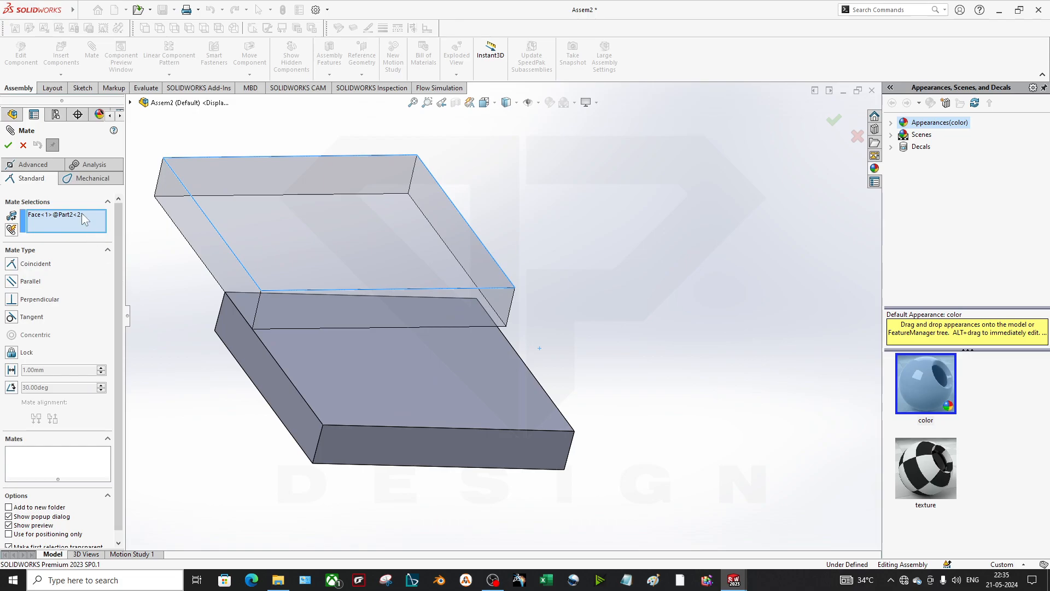
right_click(82, 214)
click(117, 221)
click(316, 318)
click(401, 458)
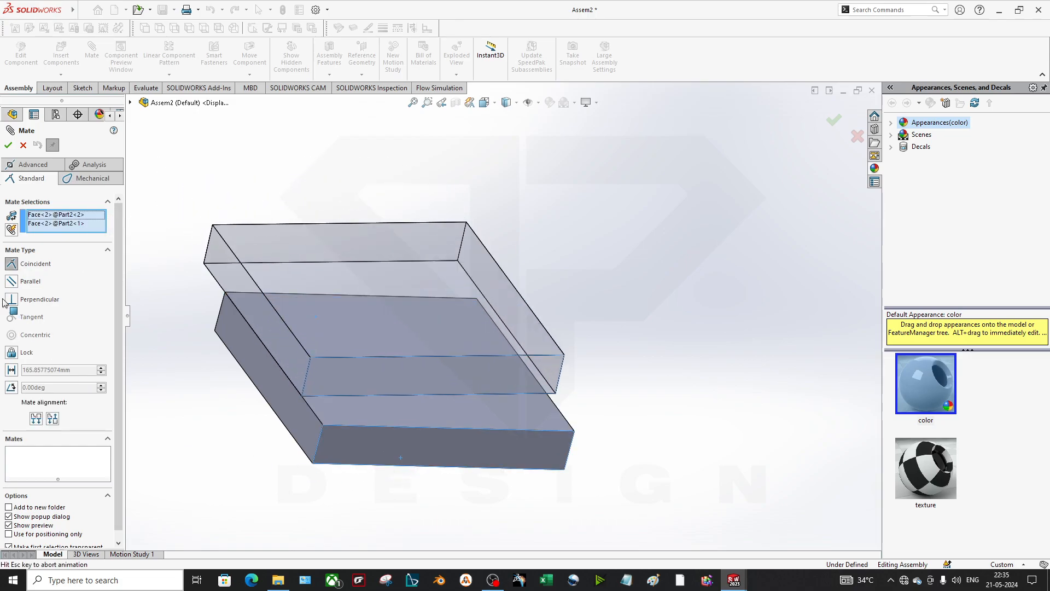
click(8, 146)
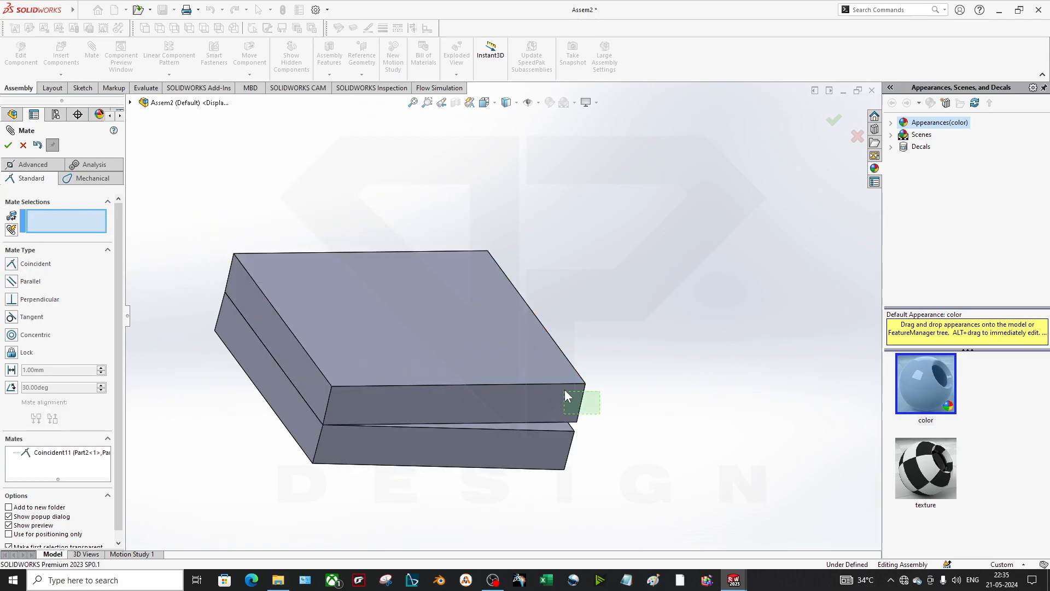
click(8, 145)
- Swing the upper plate open about the shared edge so it stands at an angle above the lower plate
drag(413, 312, 362, 231)
click(501, 436)
middle_drag(615, 316, 495, 438)
drag(369, 230, 406, 266)
click(599, 412)
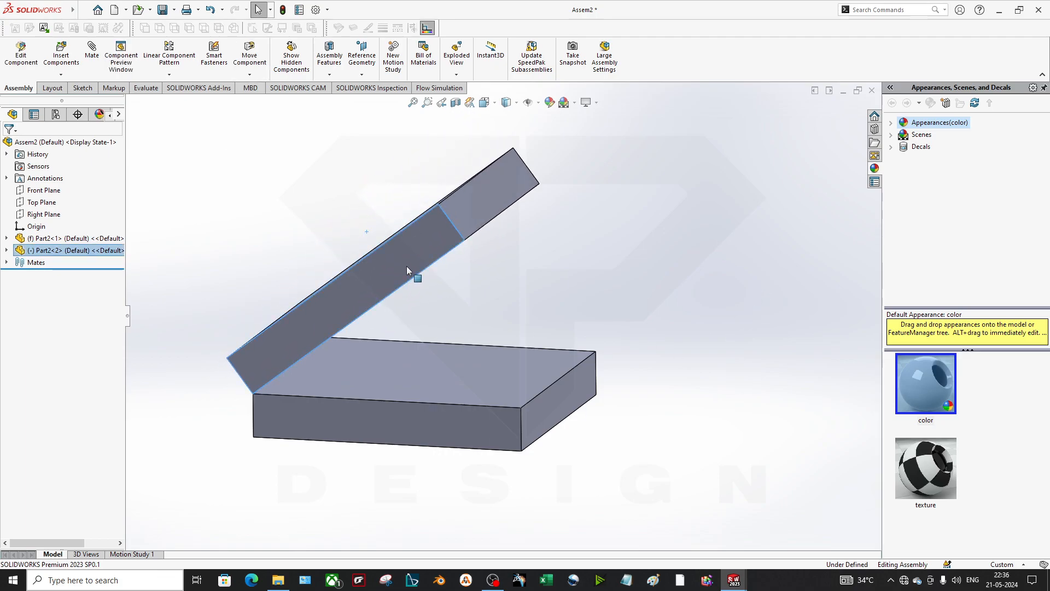
- Start a limit angle mate with a maximum of 70 degrees and a minimum of 45 degrees
click(91, 50)
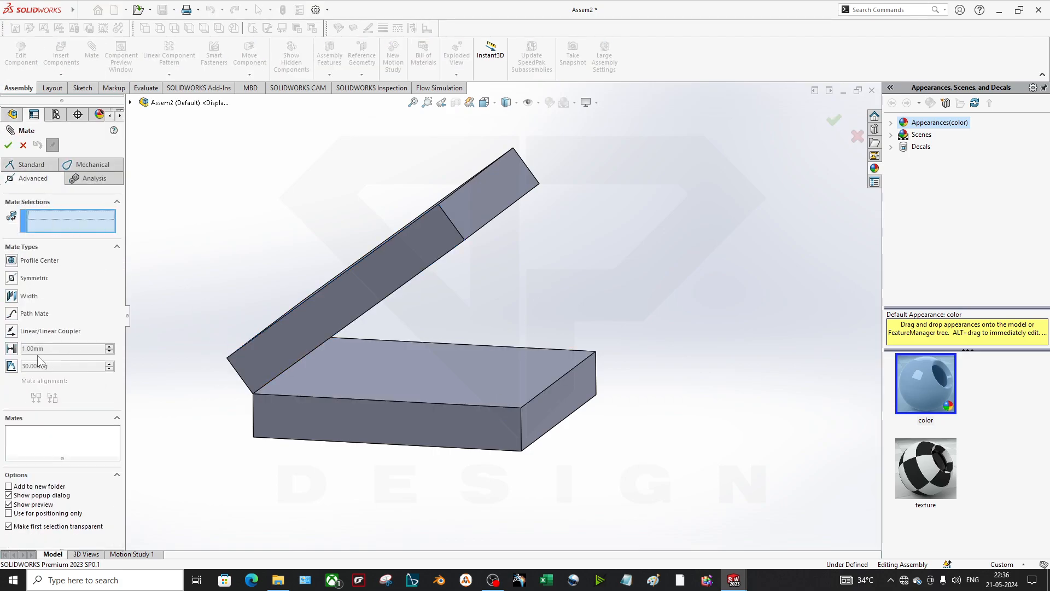
click(10, 366)
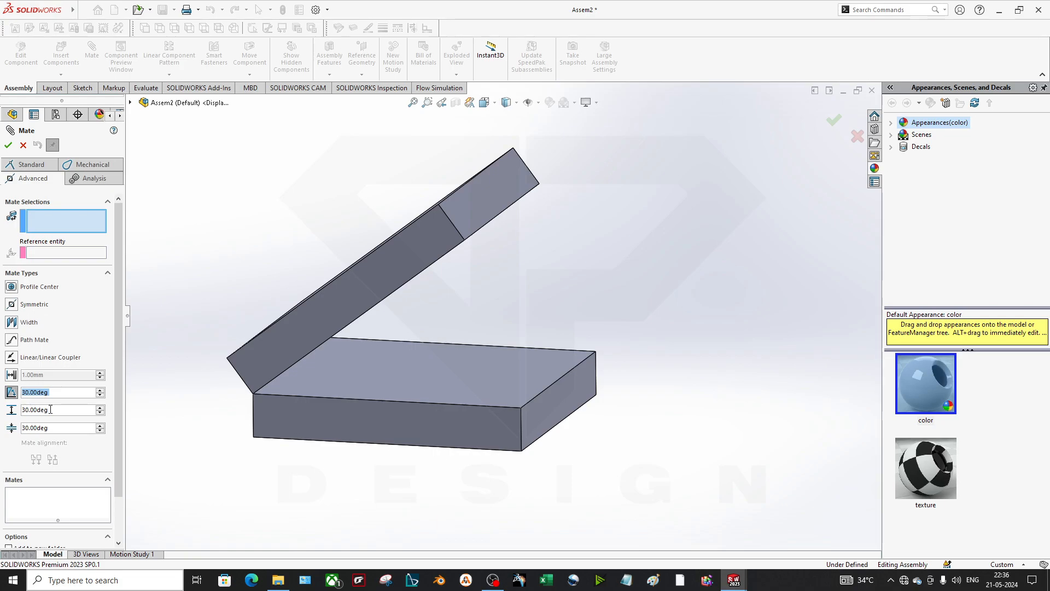
click(62, 427)
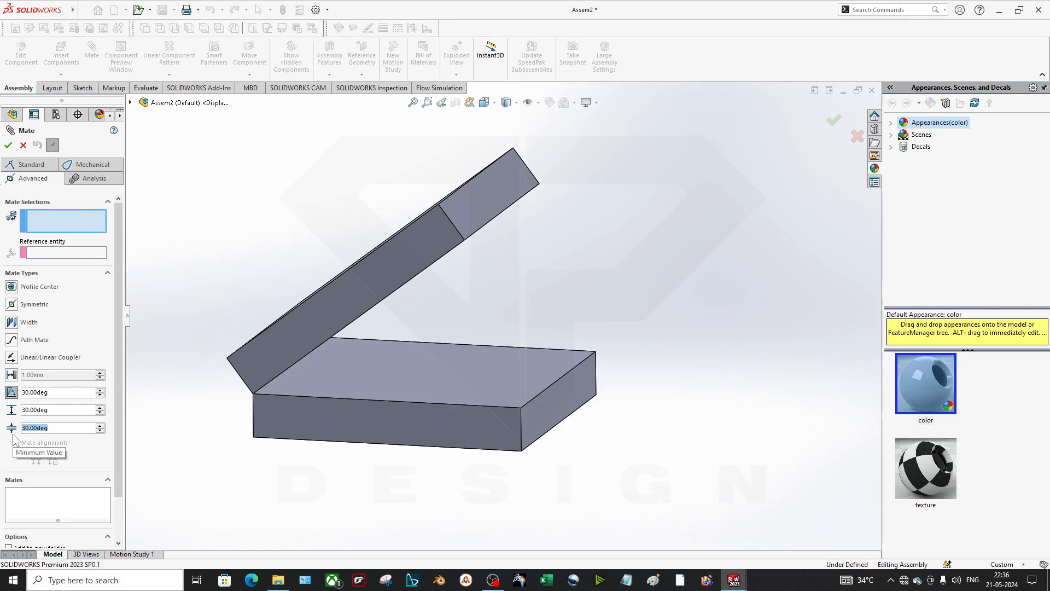
text(45)
drag(54, 409, 2, 408)
text(70)
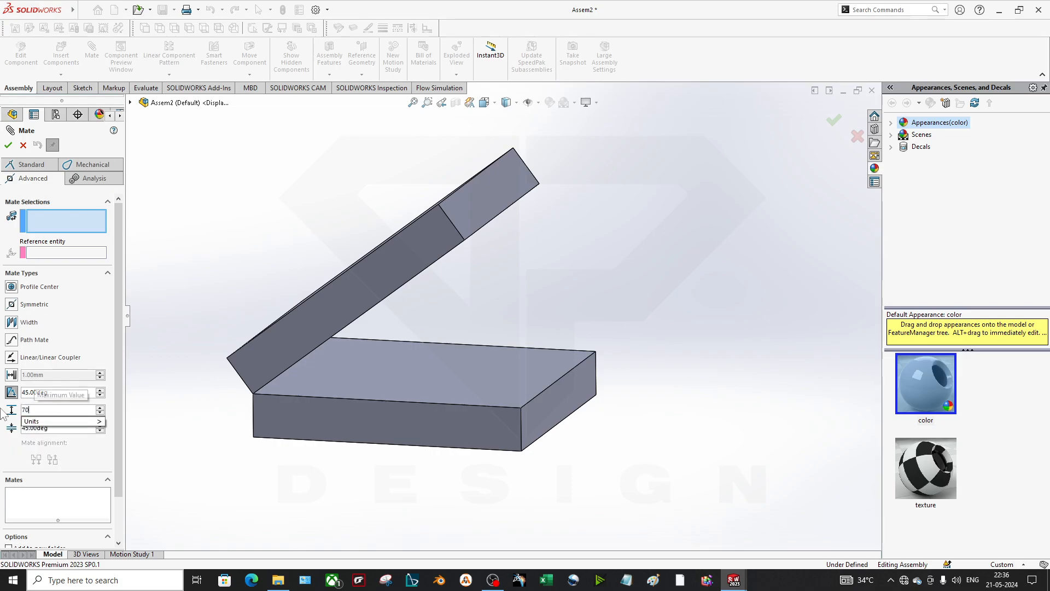
key(Return)
- Apply the limit angle mate between the upper plate's underside and the lower plate's top face, using the anti-aligned orientation
click(438, 333)
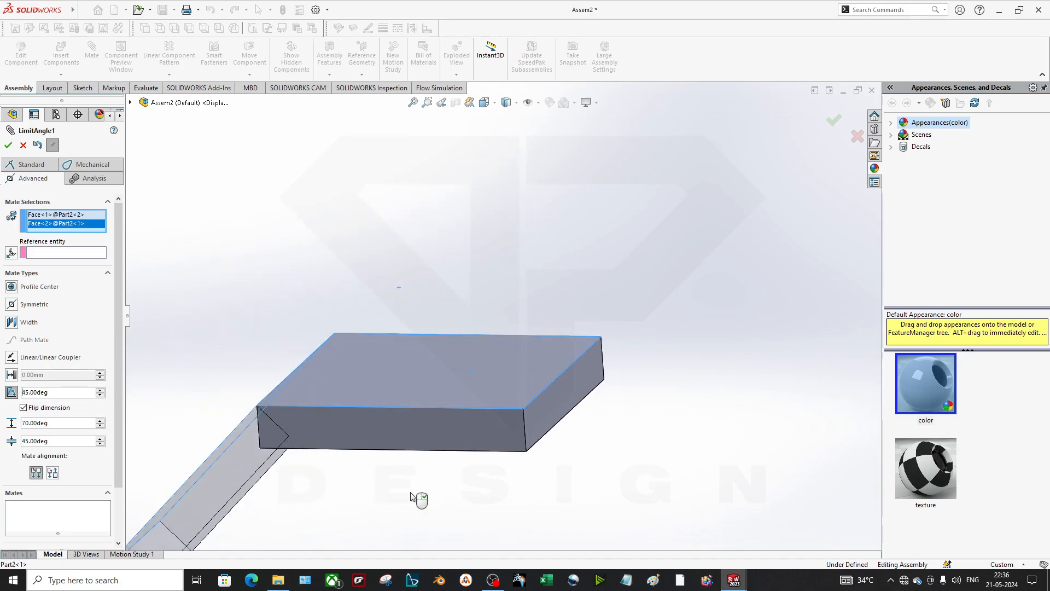
click(52, 475)
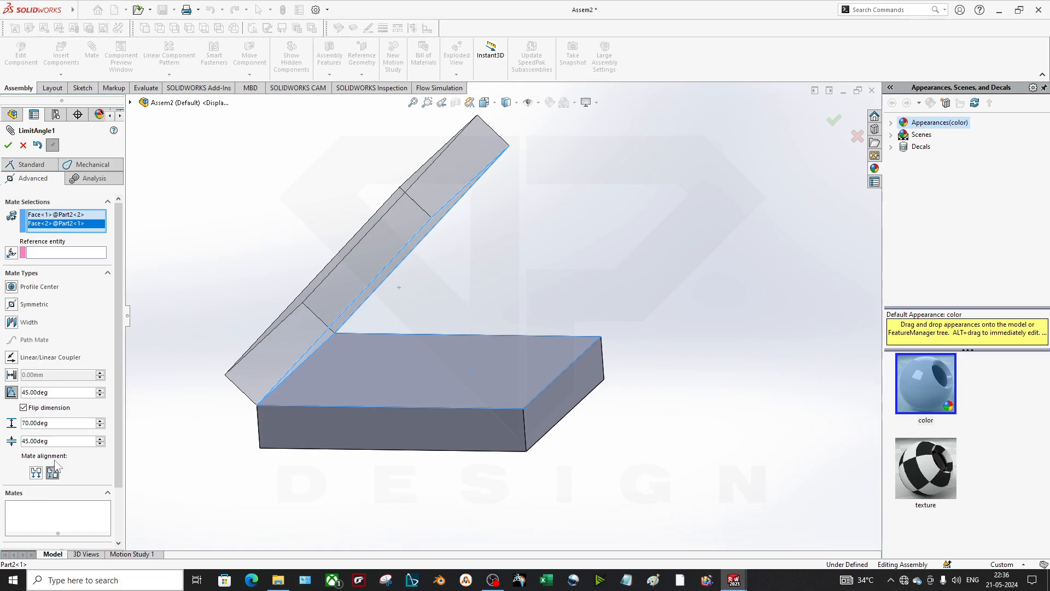
click(8, 145)
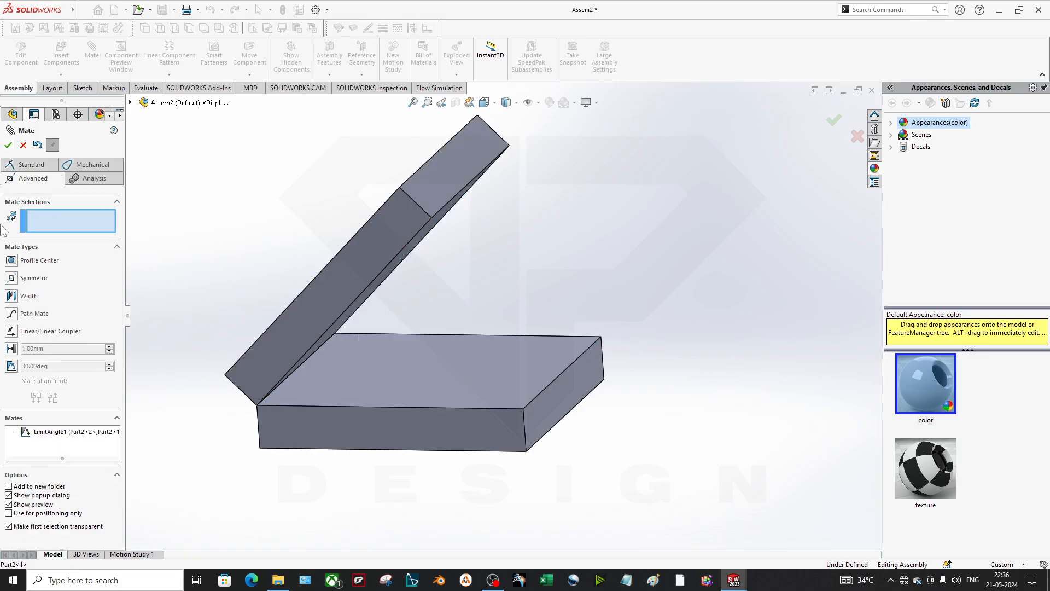
click(8, 145)
- Try to swing the upper plate about the shared edge to test its angle limits, and clear the selection
click(431, 221)
drag(431, 223, 453, 331)
middle_drag(452, 329, 470, 296)
click(429, 225)
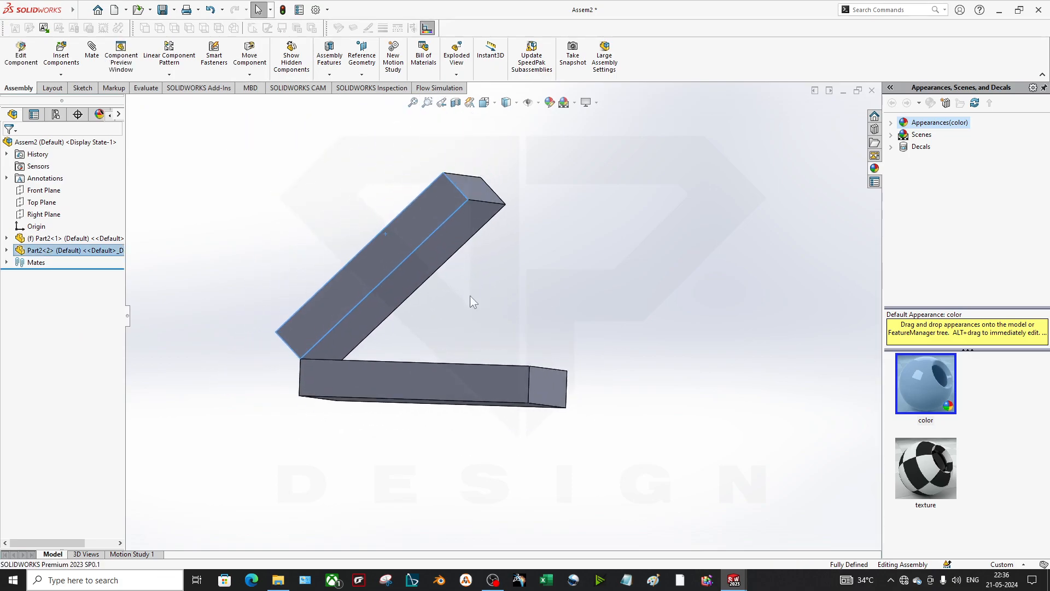
drag(444, 236, 383, 296)
middle_drag(399, 316, 386, 373)
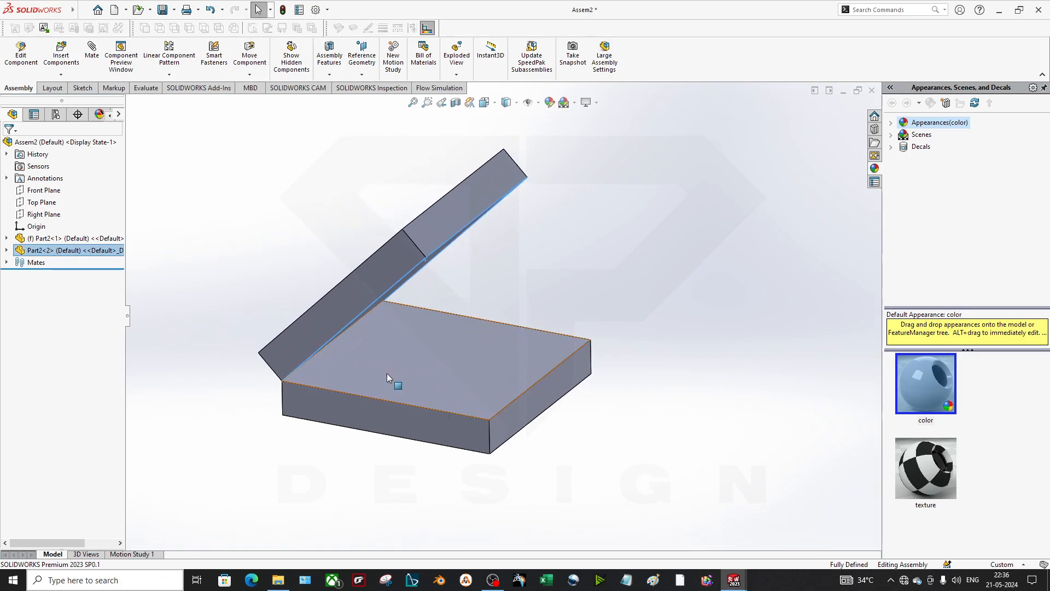
click(553, 330)
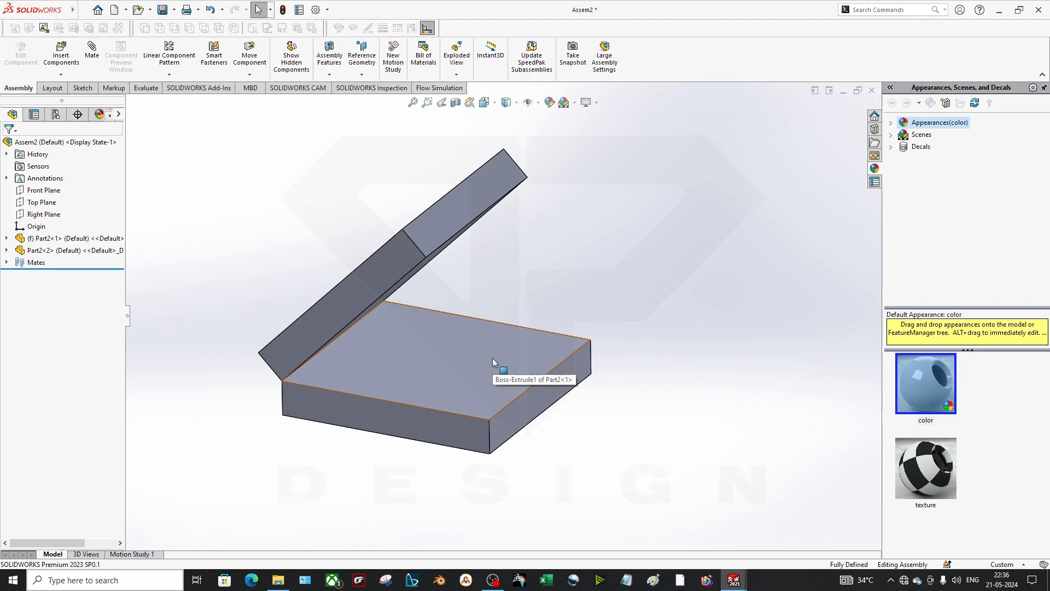
- Open the Mate command and look through the standard, advanced and mechanical mate types
click(92, 52)
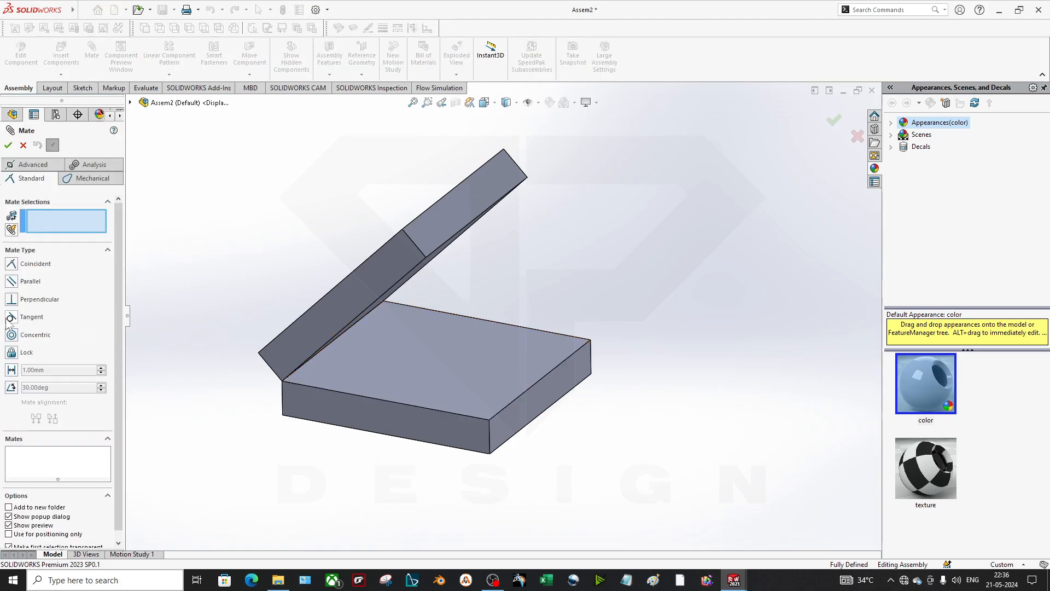
click(38, 166)
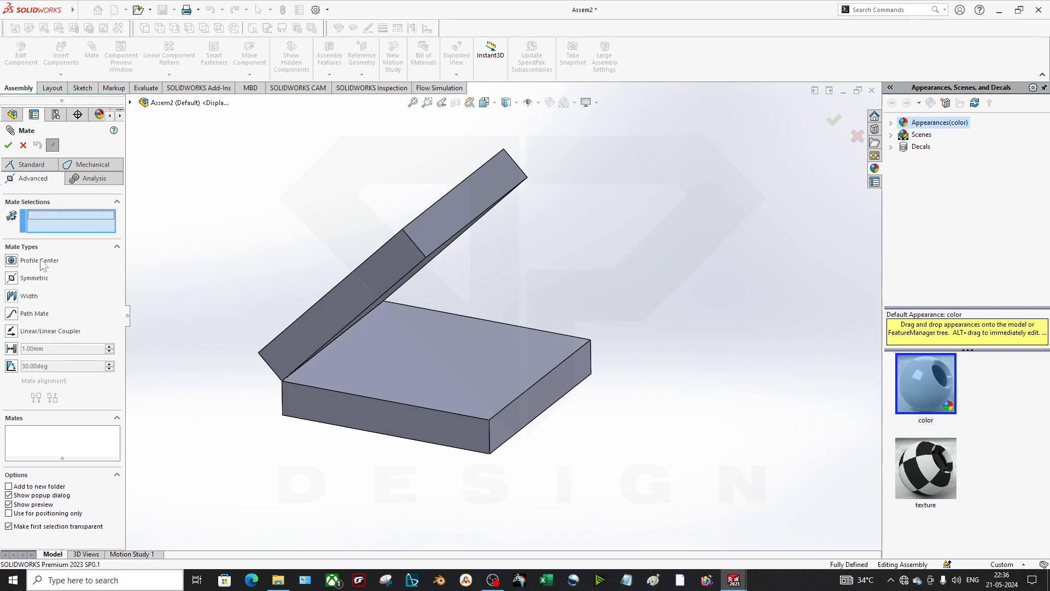
click(90, 164)
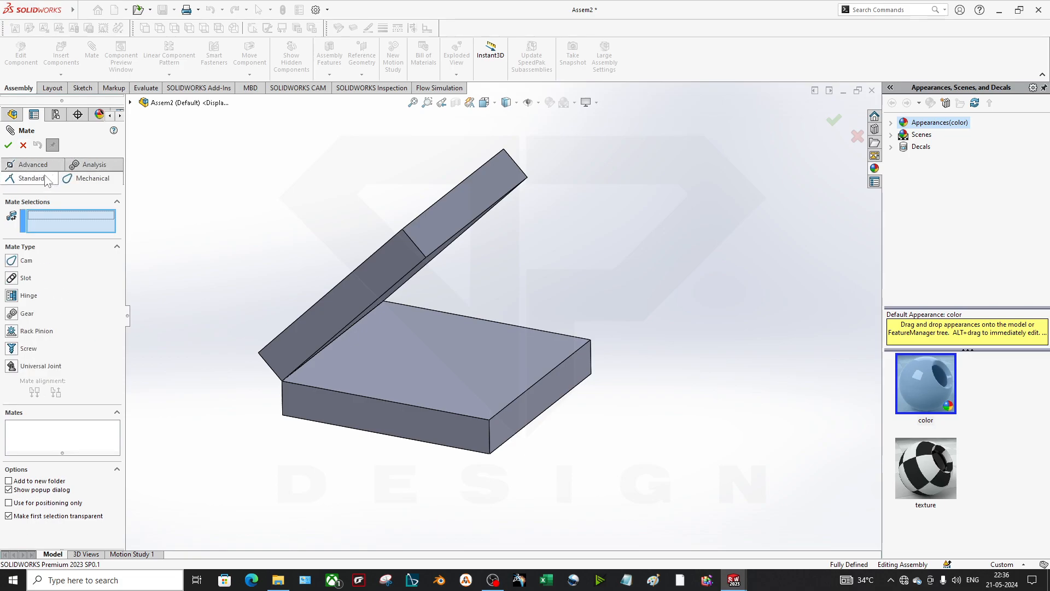